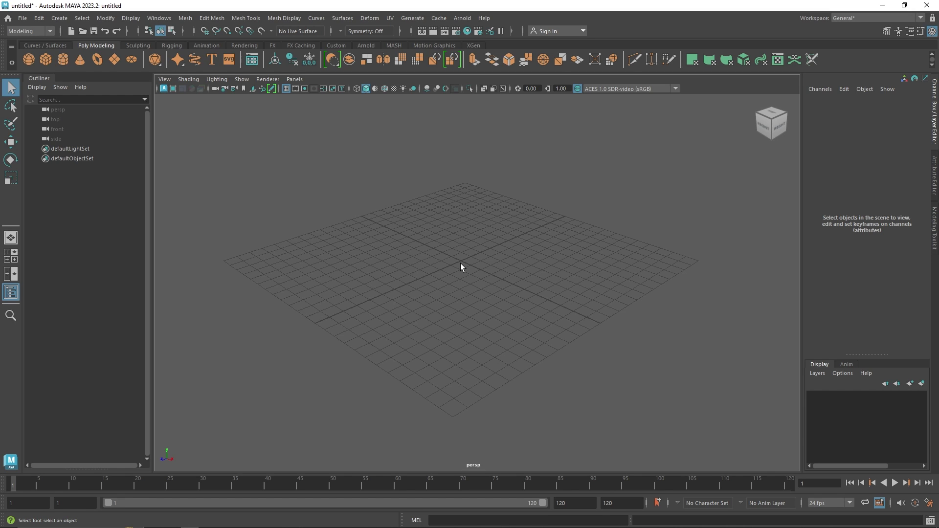
# - Create a polygon cube at the grid origin
pyautogui.click(45, 59)
pyautogui.keyDown('alt'); pyautogui.moveTo(492, 258); pyautogui.dragTo(512, 263); pyautogui.keyUp('alt')
pyautogui.scroll(2, 504, 265)
pyautogui.keyDown('alt'); pyautogui.moveTo(503, 266); pyautogui.dragTo(498, 285, button='middle'); pyautogui.keyUp('alt')
# - Convert the cube into MASH1, a row of instanced cubes, and show its attributes
pyautogui.click(394, 44)
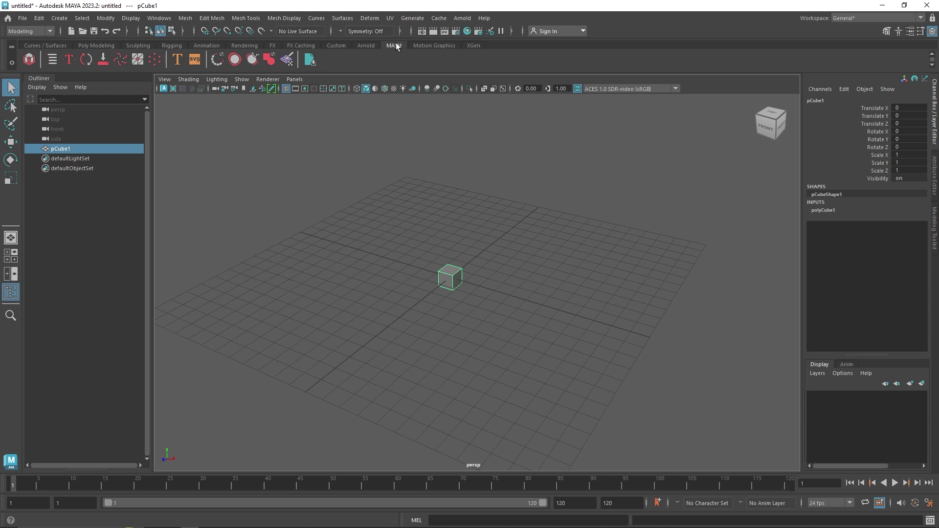
pyautogui.click(36, 57)
pyautogui.keyDown('alt'); pyautogui.moveTo(526, 245); pyautogui.dragTo(535, 279); pyautogui.keyUp('alt')
pyautogui.click(933, 196)
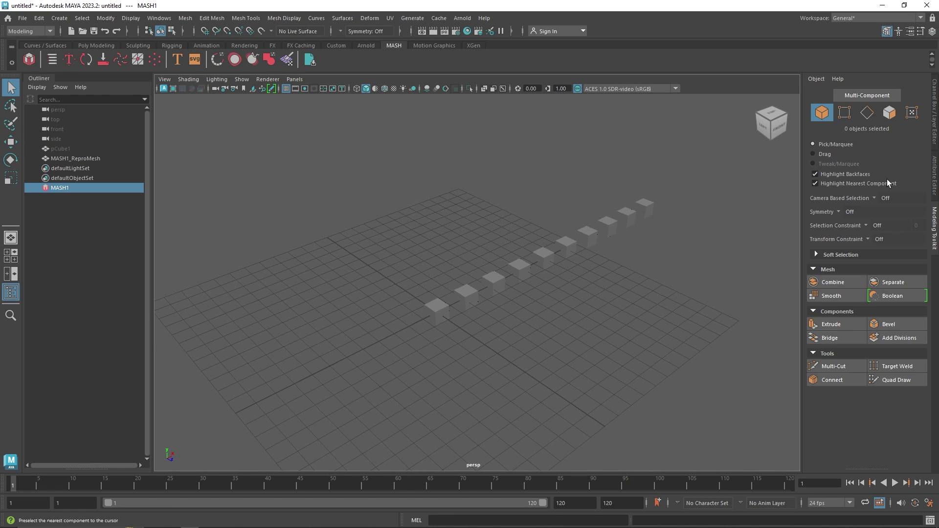
# - Set MASH1 Distribute to a Grid layout, 3 × 1 × 3 at 5-unit spacing
pyautogui.click(772, 101)
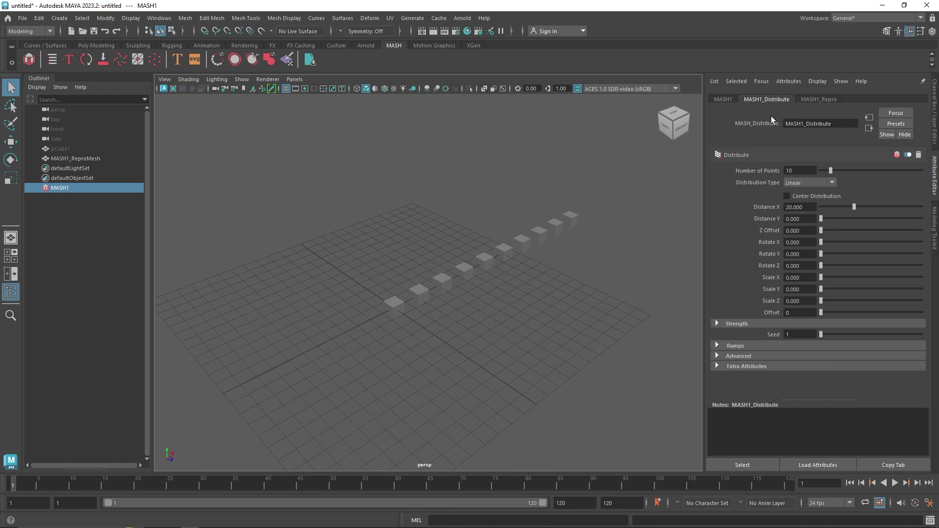
pyautogui.click(807, 183)
pyautogui.click(805, 232)
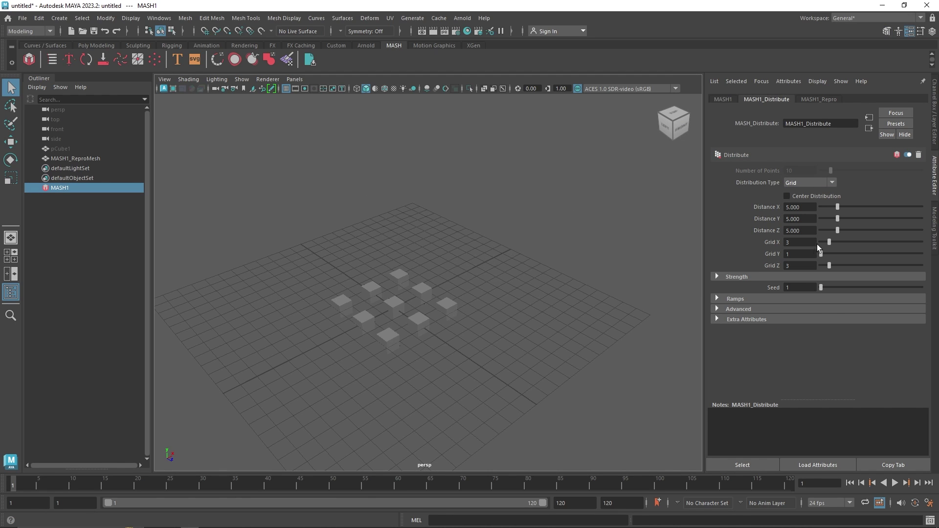
pyautogui.moveTo(826, 253); pyautogui.dragTo(821, 253)
pyautogui.keyDown('alt'); pyautogui.moveTo(392, 280); pyautogui.dragTo(406, 287); pyautogui.keyUp('alt')
pyautogui.keyDown('alt'); pyautogui.moveTo(407, 287); pyautogui.dragTo(448, 292, button='right'); pyautogui.keyUp('alt')
pyautogui.keyDown('alt'); pyautogui.moveTo(449, 292); pyautogui.dragTo(461, 281, button='middle'); pyautogui.keyUp('alt')
# - Hide the viewport ground grid and select the cubes' instanced mesh
pyautogui.click(286, 89)
pyautogui.keyDown('alt'); pyautogui.moveTo(411, 222); pyautogui.dragTo(385, 251); pyautogui.keyUp('alt')
pyautogui.keyDown('alt'); pyautogui.moveTo(384, 251); pyautogui.dragTo(400, 230, button='middle'); pyautogui.keyUp('alt')
pyautogui.keyDown('alt'); pyautogui.moveTo(399, 231); pyautogui.dragTo(396, 235); pyautogui.keyUp('alt')
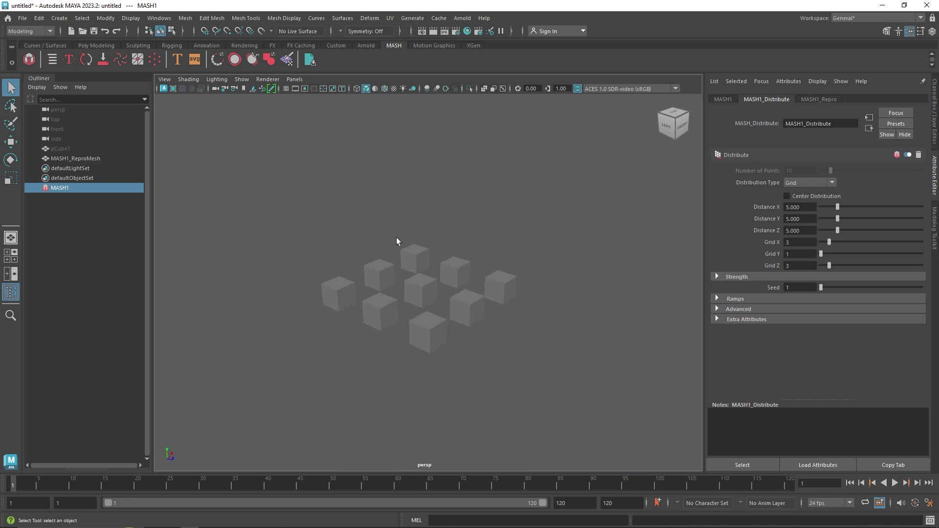
pyautogui.click(458, 266)
# - Lower the lambert1 Color slider to a dark grey, then nudge it slightly lighter
pyautogui.scroll(-6, 871, 101)
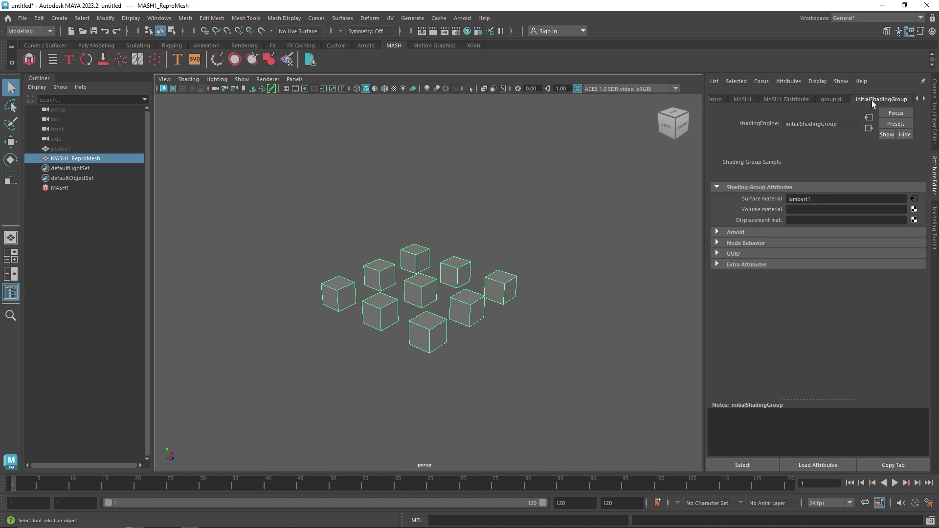
pyautogui.moveTo(837, 209); pyautogui.dragTo(838, 210)
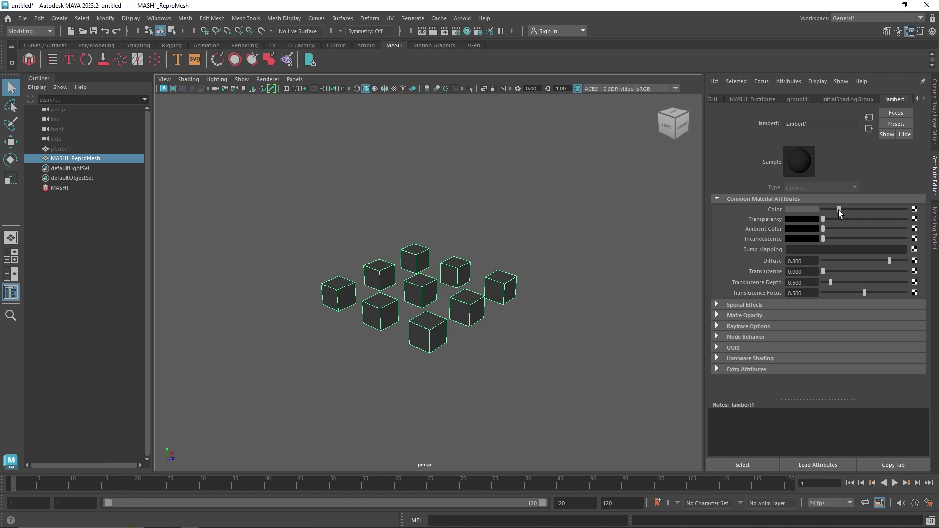
pyautogui.click(595, 178)
pyautogui.keyDown('alt'); pyautogui.moveTo(596, 178); pyautogui.dragTo(453, 230); pyautogui.keyUp('alt')
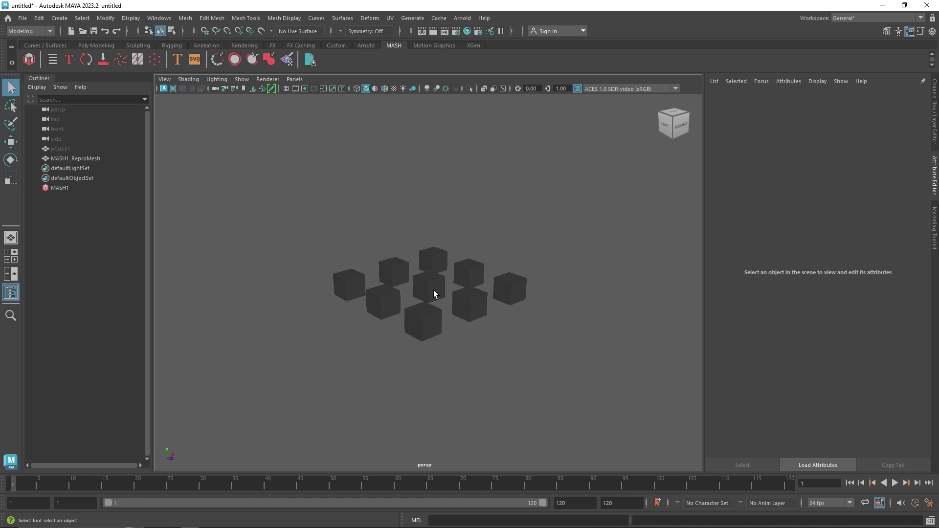
# - Add aiSkyDomeLight1, preview the cubes in Arnold RenderView, then delete the light
pyautogui.click(365, 45)
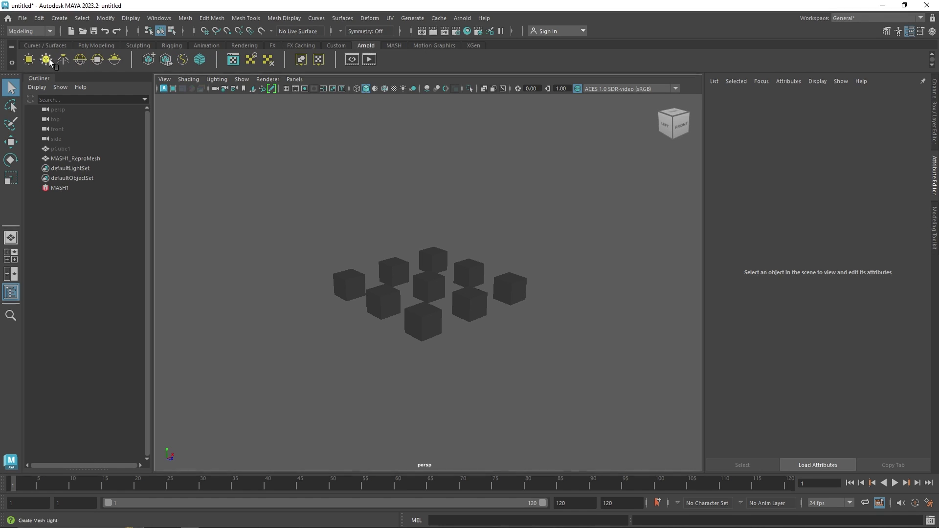
pyautogui.click(83, 59)
pyautogui.click(369, 59)
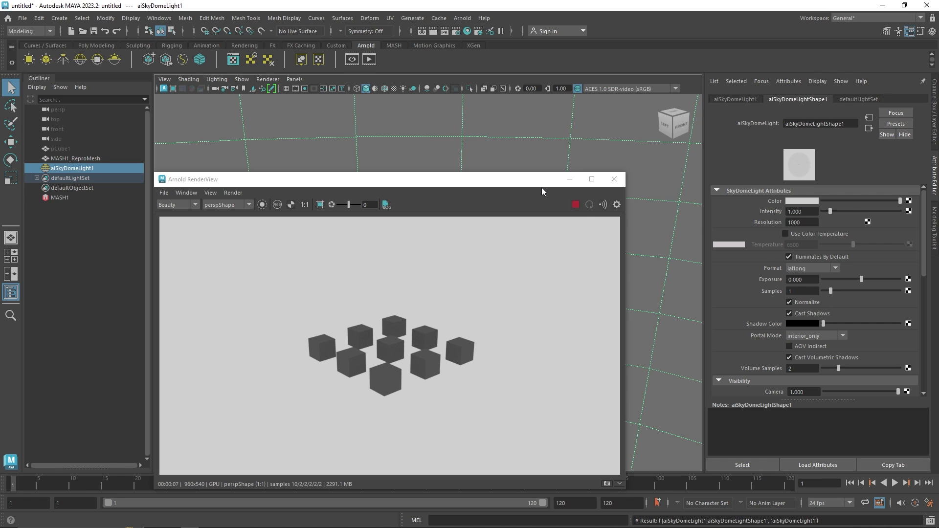
pyautogui.click(614, 179)
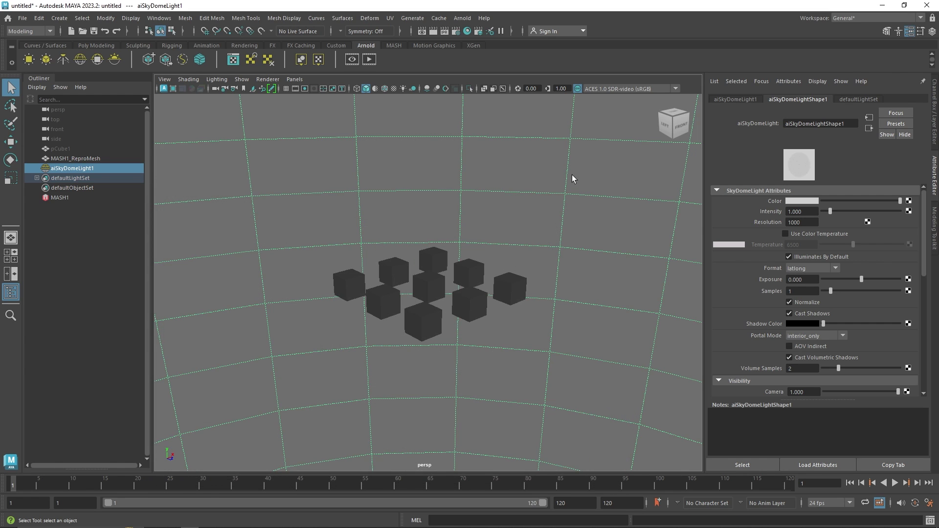
pyautogui.press('Delete')
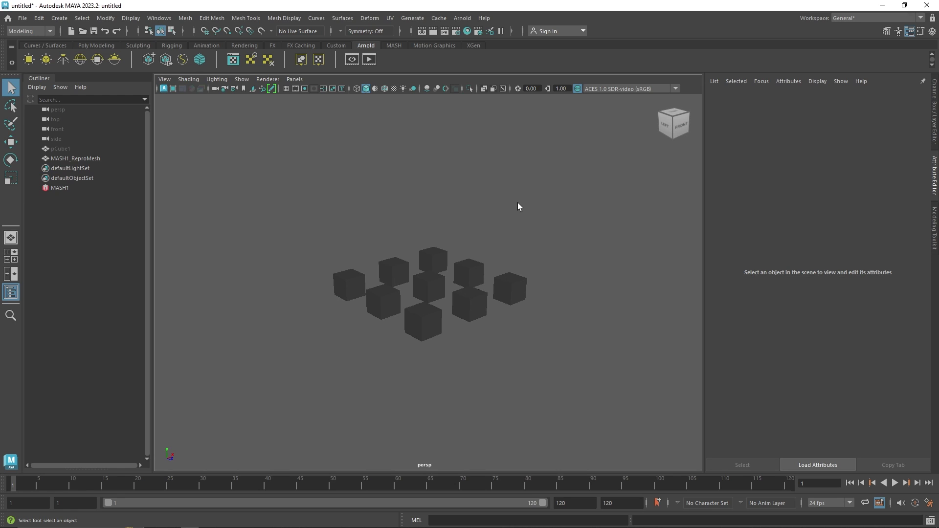
# - Add a MASH1_Color node to MASH1 and randomise the cubes' hue
pyautogui.click(442, 286)
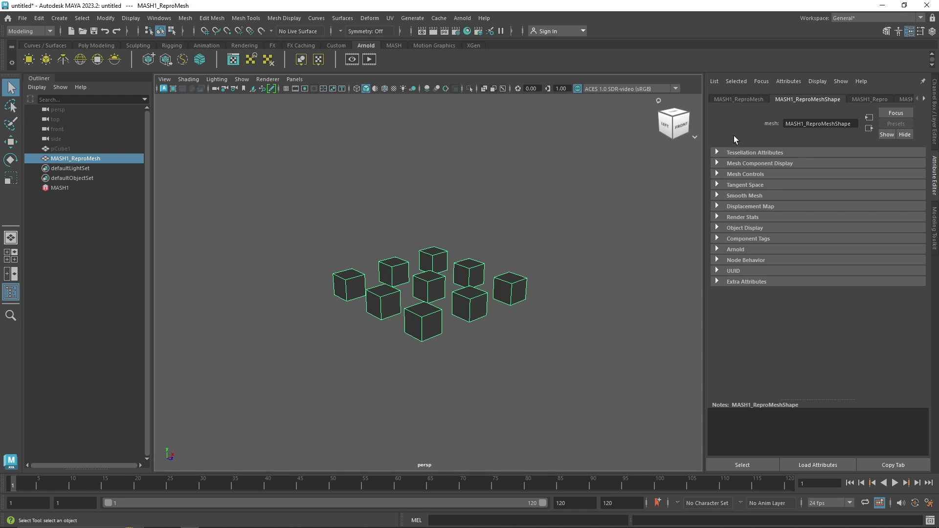
pyautogui.click(880, 98)
pyautogui.click(904, 99)
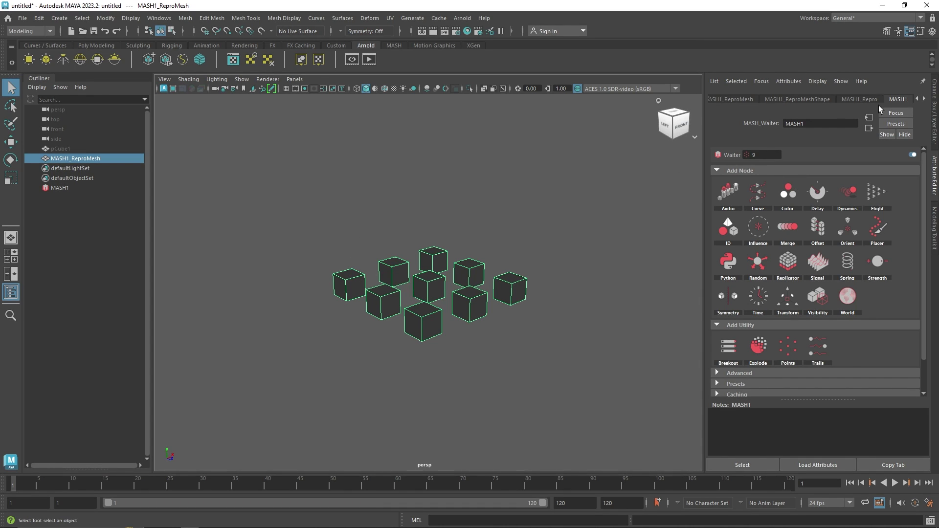
pyautogui.click(79, 189)
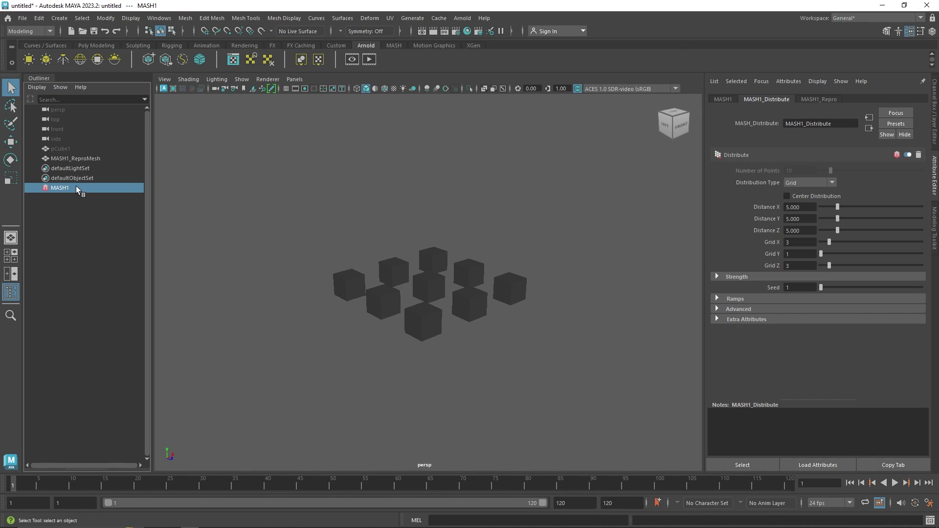
pyautogui.click(719, 99)
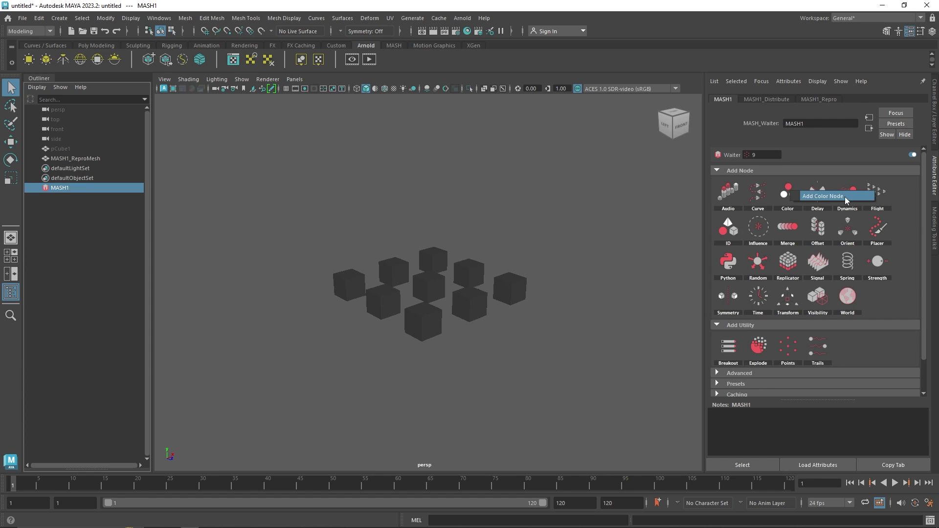
pyautogui.click(844, 196)
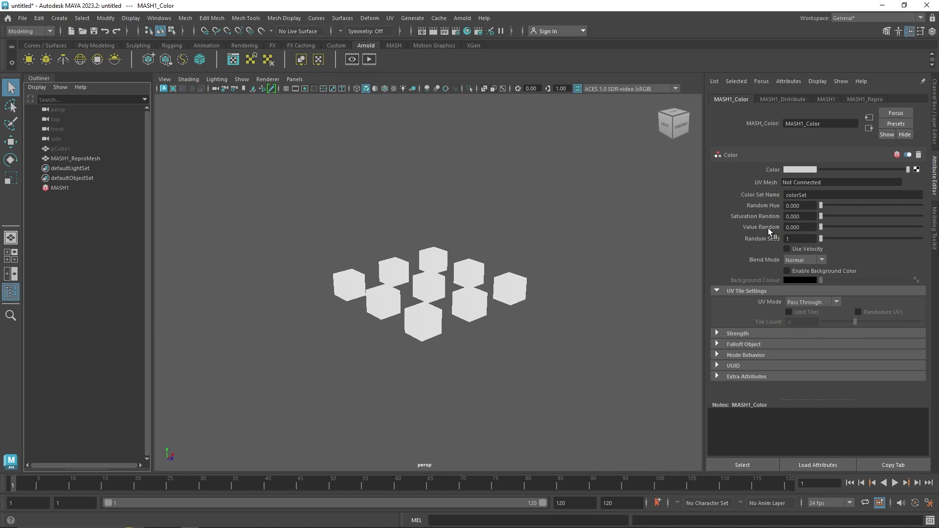
pyautogui.moveTo(821, 205); pyautogui.dragTo(864, 228)
# - Tune MASH1_Color's Random Hue and Saturation Random sliders and try different random seeds
pyautogui.click(894, 216)
pyautogui.keyDown('alt'); pyautogui.moveTo(575, 270); pyautogui.dragTo(520, 279); pyautogui.keyUp('alt')
pyautogui.moveTo(903, 216); pyautogui.dragTo(864, 217)
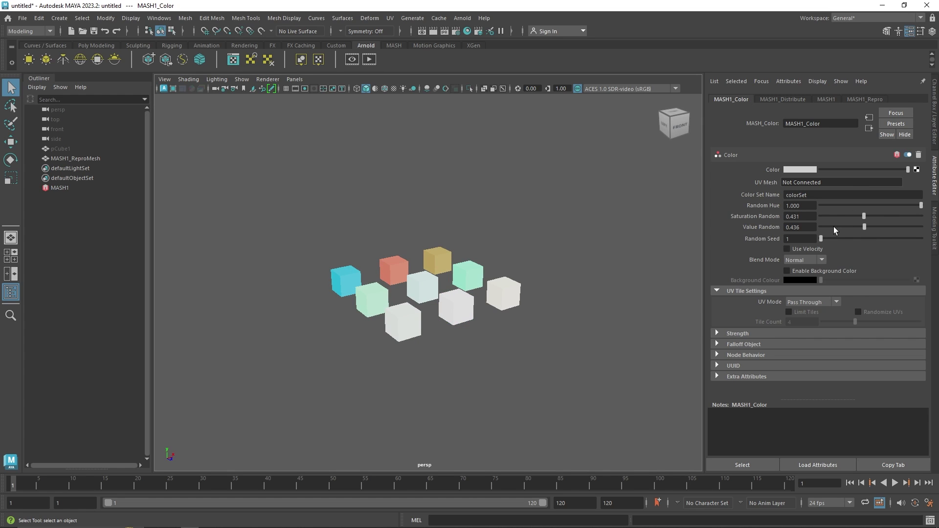
pyautogui.moveTo(864, 215); pyautogui.dragTo(842, 228)
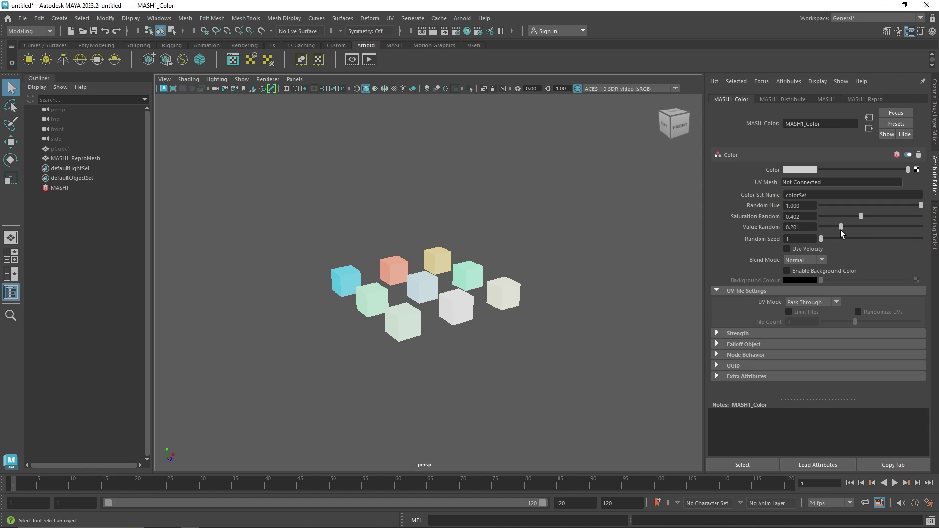
pyautogui.moveTo(915, 205)
pyautogui.mouseDown()
pyautogui.moveTo(849, 206)
pyautogui.moveTo(901, 209)
pyautogui.moveTo(880, 216)
pyautogui.moveTo(916, 205)
pyautogui.mouseUp()
pyautogui.scroll(2, 445, 269)
pyautogui.keyDown('alt'); pyautogui.moveTo(445, 269); pyautogui.dragTo(460, 275); pyautogui.keyUp('alt')
pyautogui.keyDown('alt'); pyautogui.moveTo(460, 275); pyautogui.dragTo(465, 267, button='middle'); pyautogui.keyUp('alt')
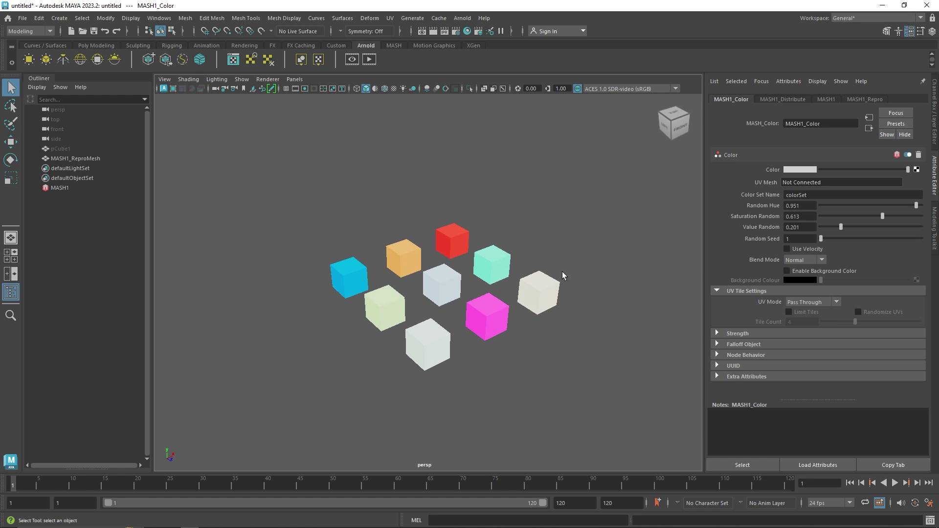
pyautogui.moveTo(862, 216); pyautogui.dragTo(867, 216)
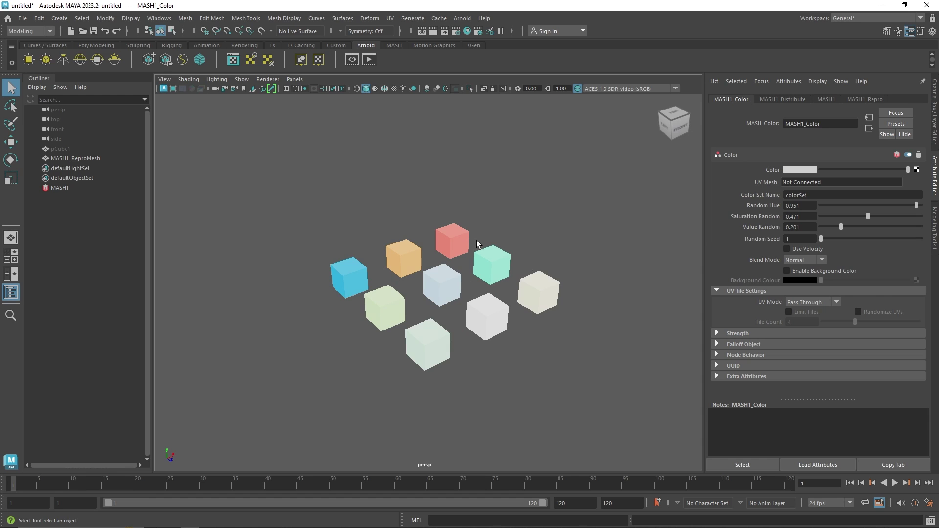
pyautogui.moveTo(823, 239); pyautogui.dragTo(863, 217)
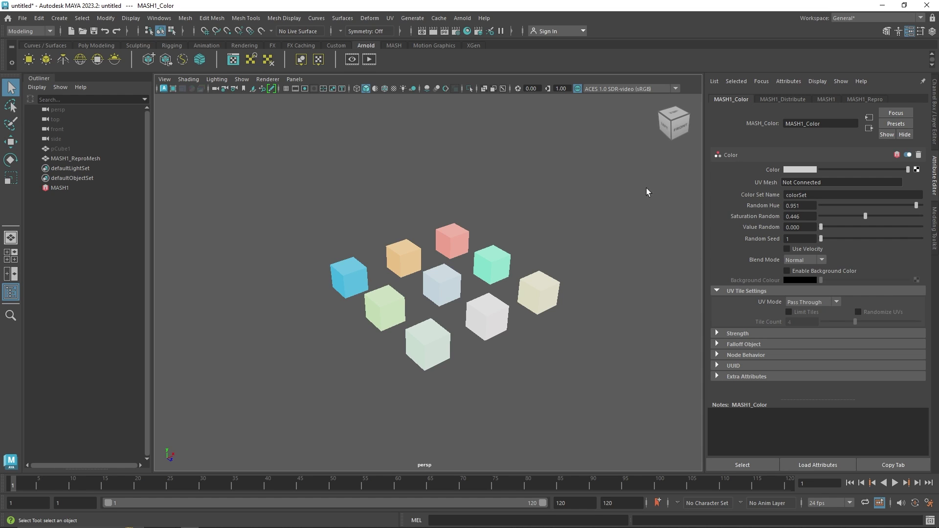
# - Reset hue and saturation randomness, make red the base colour, and narrow hues to warm tones
pyautogui.moveTo(916, 206); pyautogui.dragTo(809, 215)
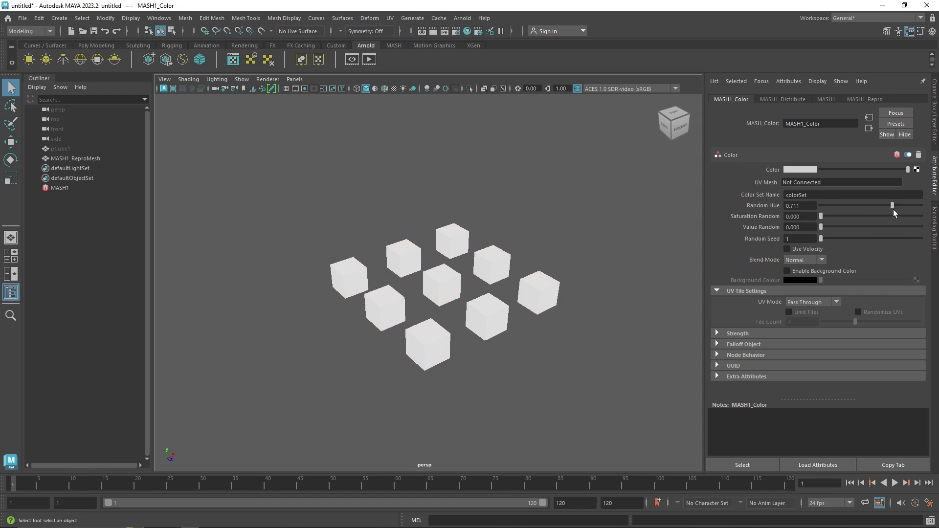
pyautogui.click(799, 170)
pyautogui.click(772, 146)
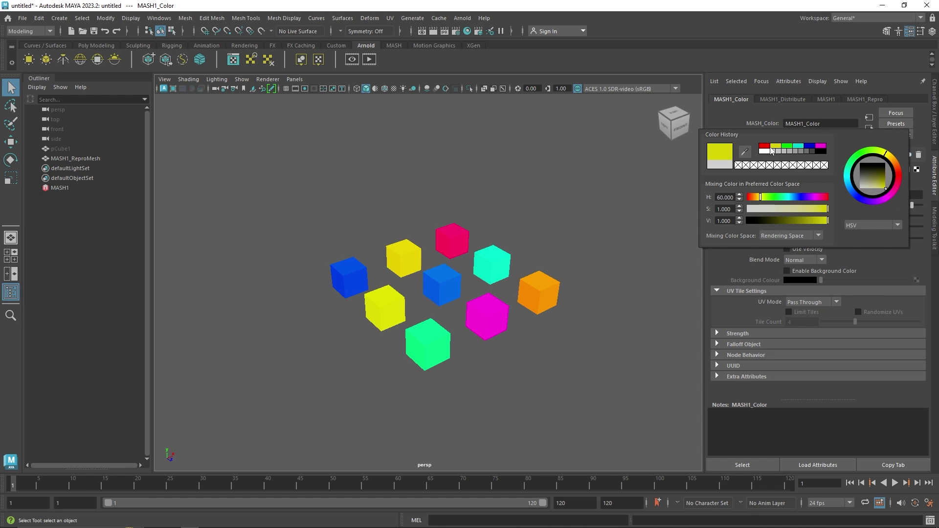
pyautogui.click(764, 145)
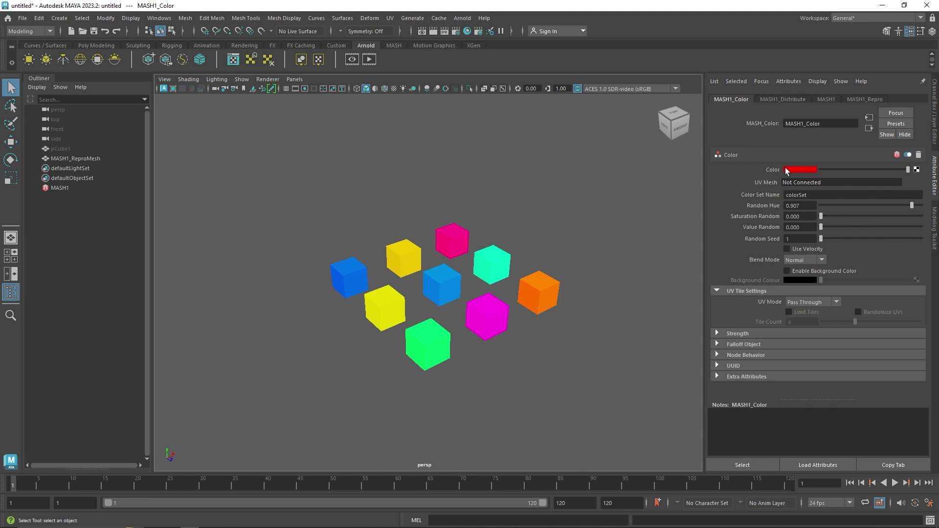
pyautogui.moveTo(897, 206); pyautogui.dragTo(828, 207)
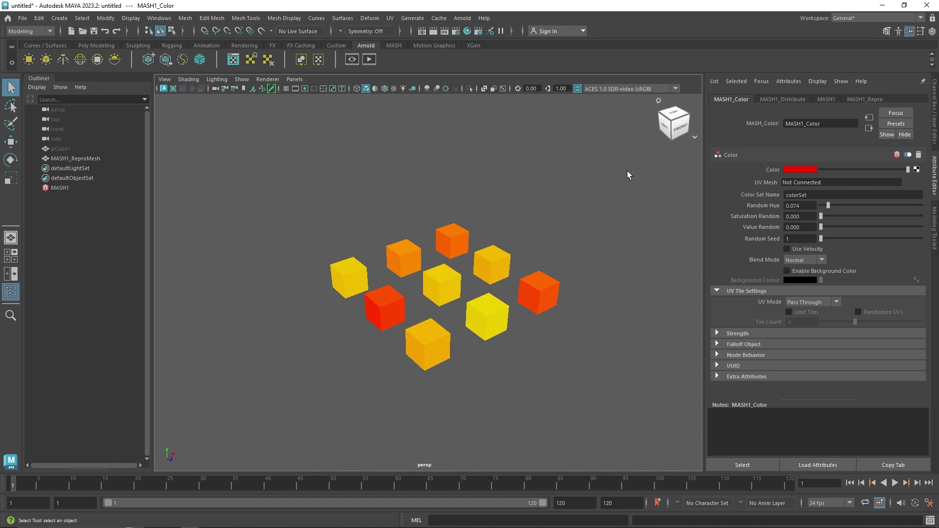
pyautogui.keyDown('alt'); pyautogui.moveTo(430, 279); pyautogui.dragTo(445, 269); pyautogui.keyUp('alt')
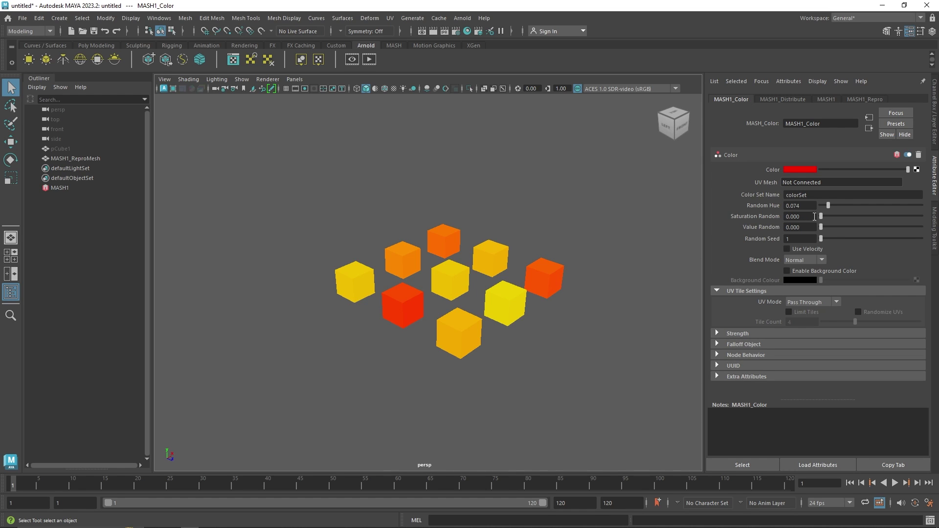
# - Add saturation randomness, test and undo a new Random Seed, and set Value Random to 0
pyautogui.moveTo(822, 216)
pyautogui.mouseDown()
pyautogui.moveTo(849, 219)
pyautogui.moveTo(838, 219)
pyautogui.moveTo(834, 204)
pyautogui.moveTo(829, 228)
pyautogui.moveTo(875, 234)
pyautogui.moveTo(825, 231)
pyautogui.mouseUp()
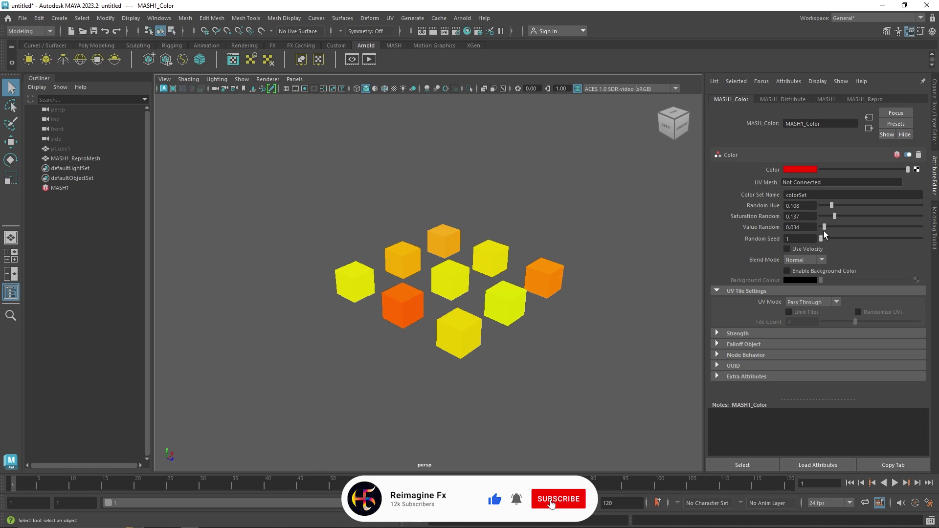
pyautogui.moveTo(821, 239); pyautogui.dragTo(830, 242)
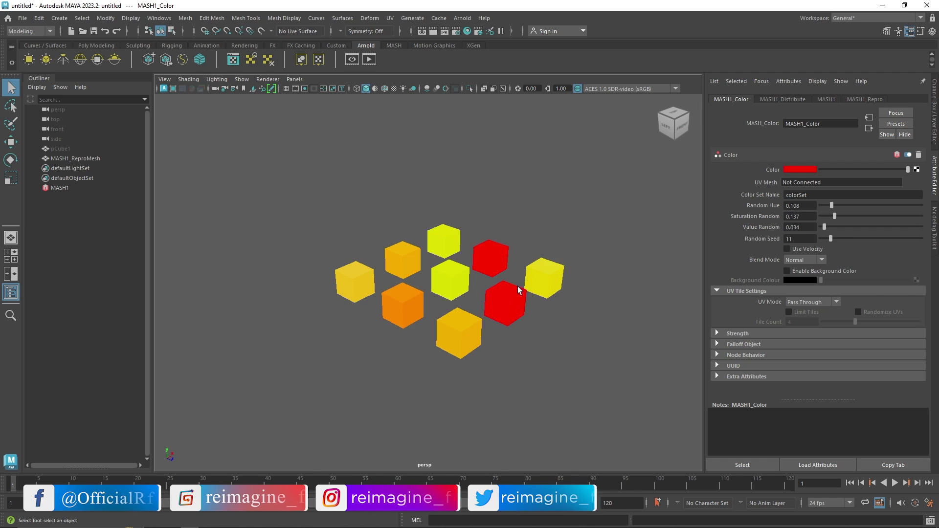
pyautogui.hotkey('ctrl', 'z')
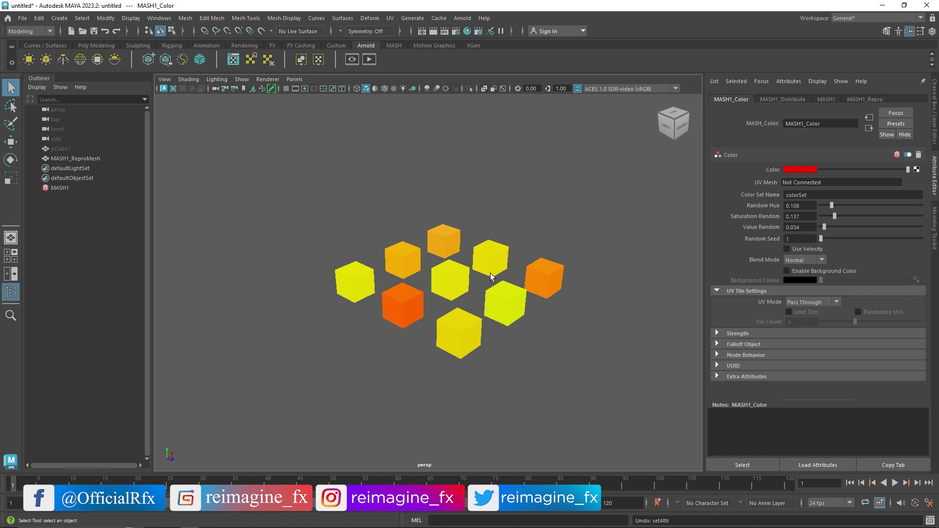
pyautogui.moveTo(824, 227); pyautogui.dragTo(806, 225)
pyautogui.hotkey('ctrl', 'z')
pyautogui.hotkey('ctrl', 'z')
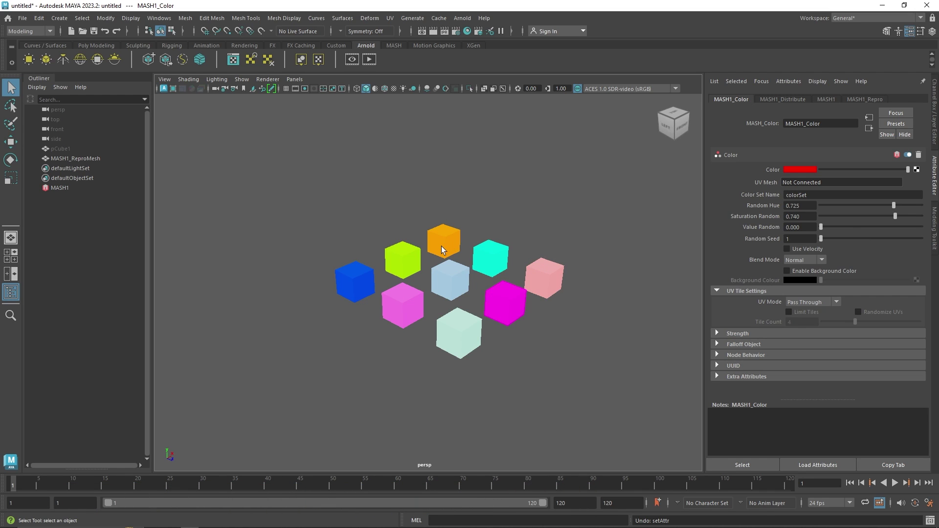
# - Add a sky dome light and test-render the cubes in Arnold RenderView
pyautogui.click(166, 60)
pyautogui.click(369, 59)
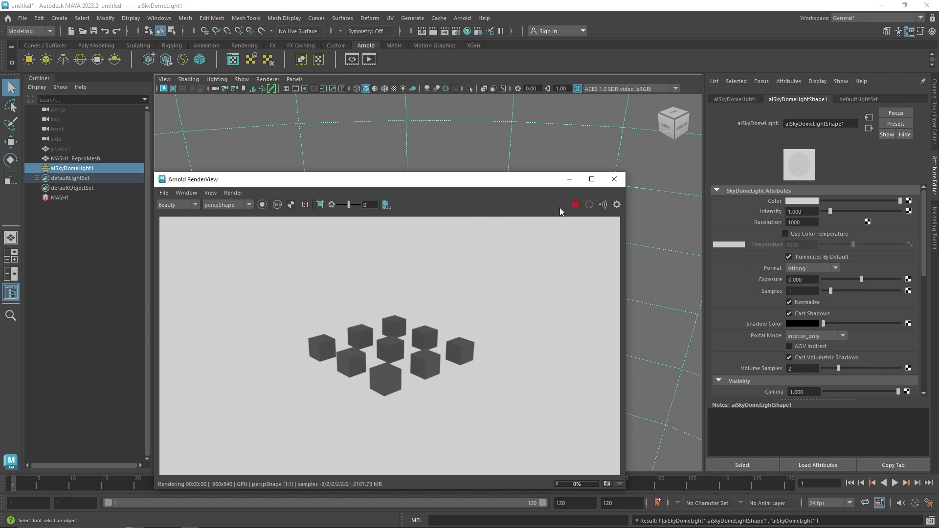
pyautogui.click(575, 205)
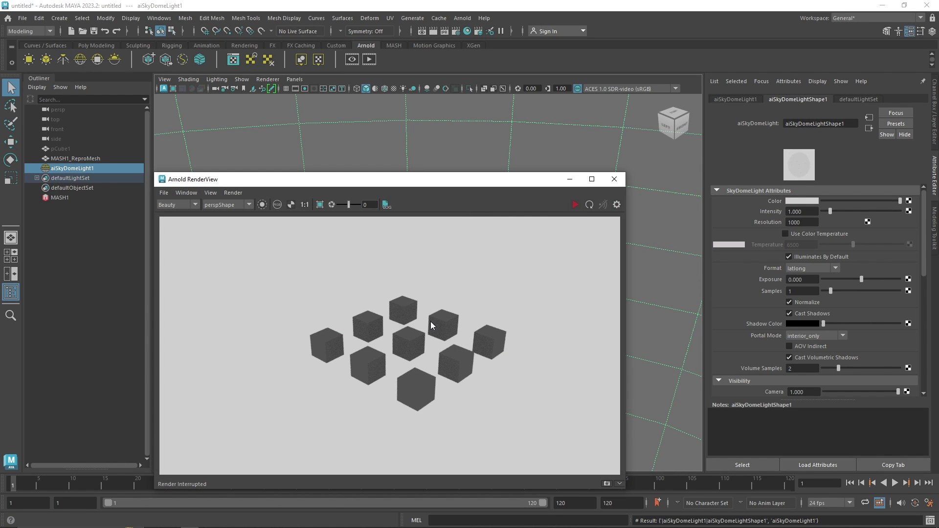
pyautogui.click(616, 180)
# - Delete the sky dome light and bring up Assign New Material for the cubes
pyautogui.click(436, 242)
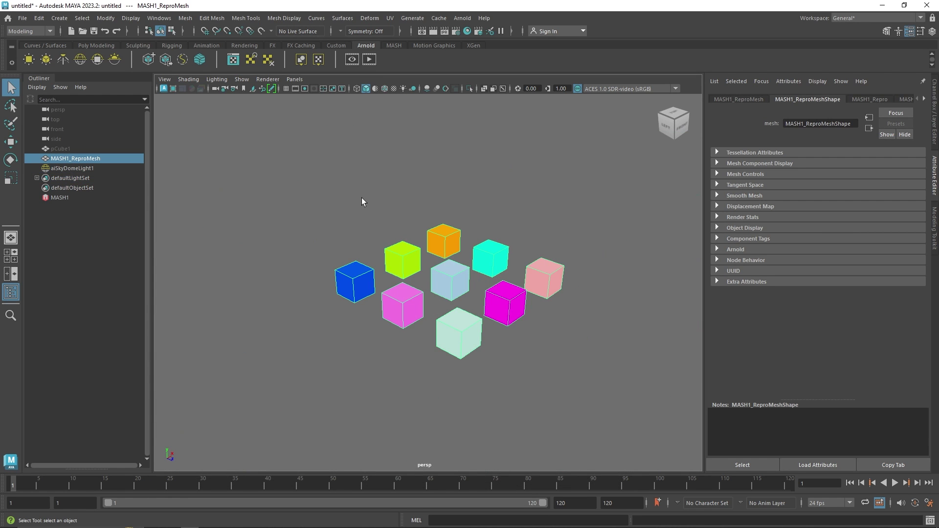
pyautogui.click(413, 202)
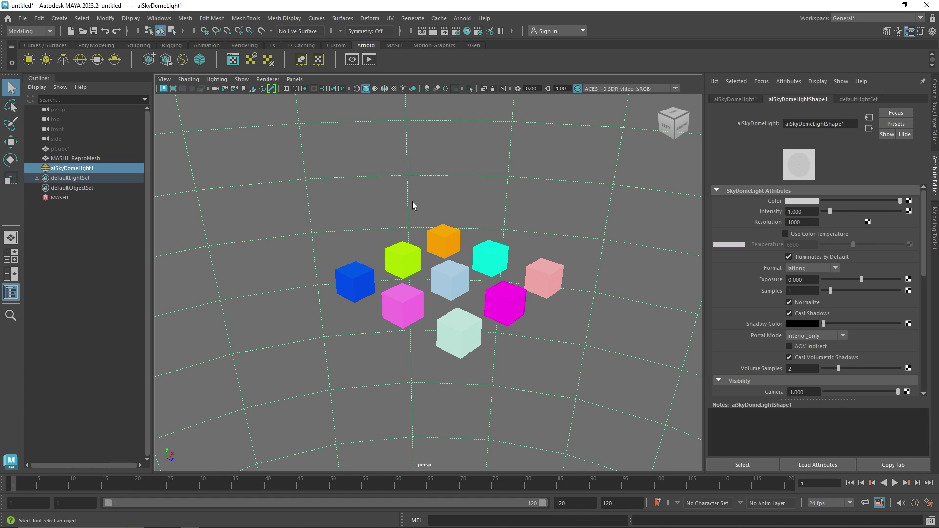
pyautogui.press('Delete')
pyautogui.click(444, 248)
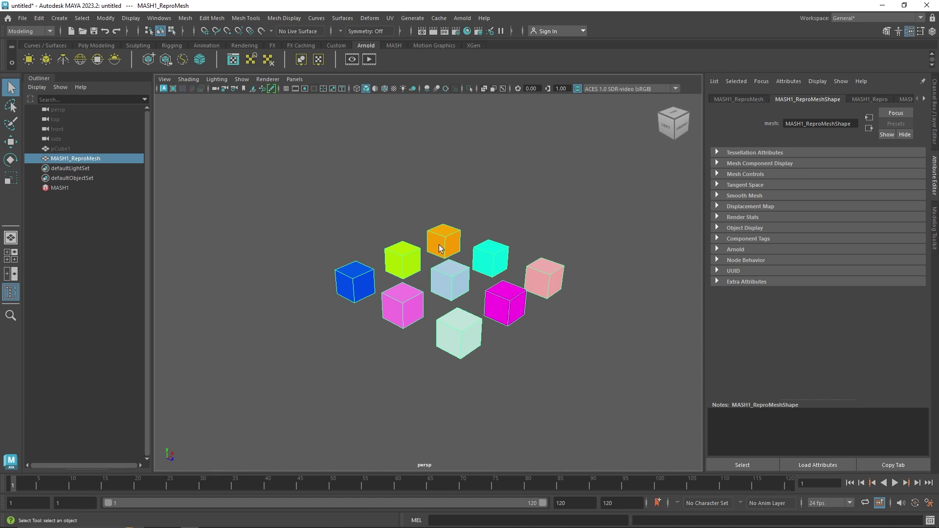
pyautogui.moveTo(449, 240); pyautogui.dragTo(454, 489, button='right')
# - Assign an Arnold Standard Surface material to the cubes, then return to MASH1_Color settings
pyautogui.click(339, 262)
pyautogui.click(424, 389)
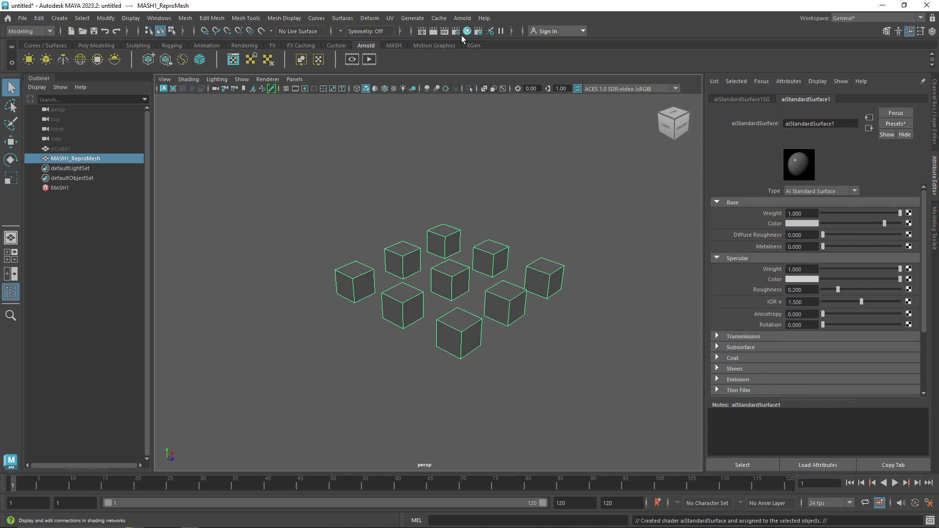
pyautogui.click(60, 187)
pyautogui.click(761, 99)
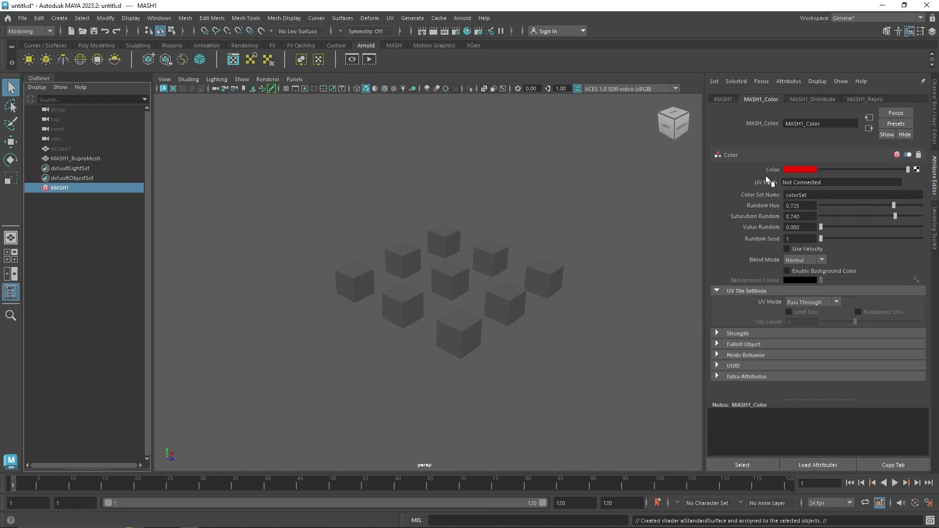
# - Graph aiStandardSurface1 in Hypershade and create an aiUserDataColor1 node beside it
pyautogui.click(465, 31)
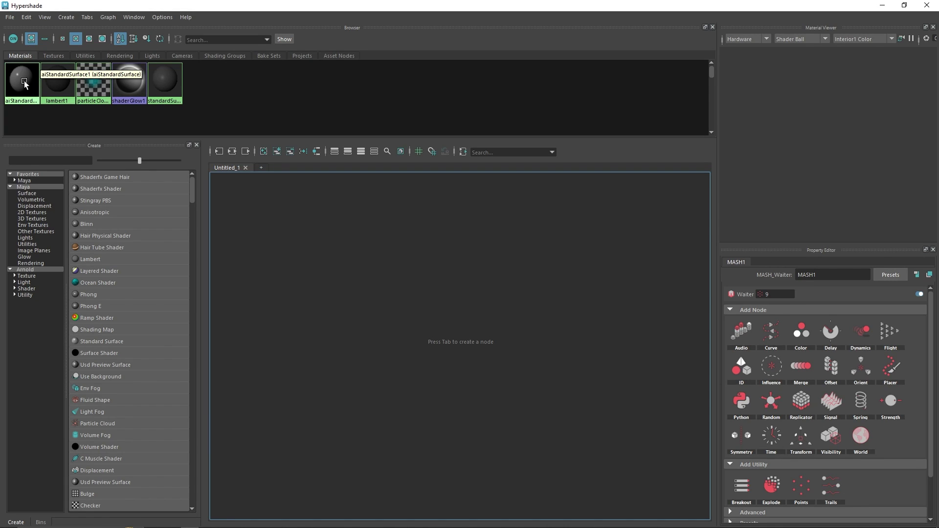
pyautogui.moveTo(24, 81); pyautogui.dragTo(78, 106, button='right')
pyautogui.keyDown('alt'); pyautogui.moveTo(271, 234); pyautogui.dragTo(316, 237, button='middle'); pyautogui.keyUp('alt')
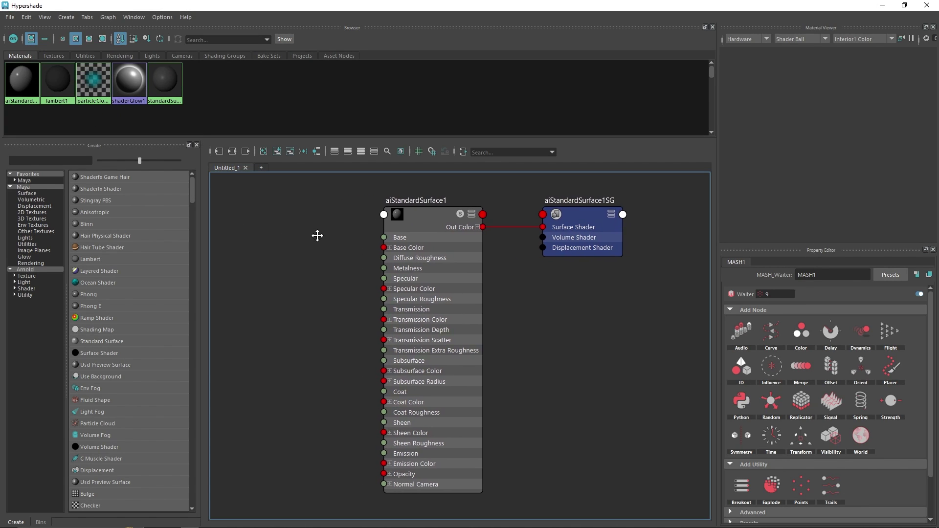
pyautogui.click(31, 161)
pyautogui.write('usd')
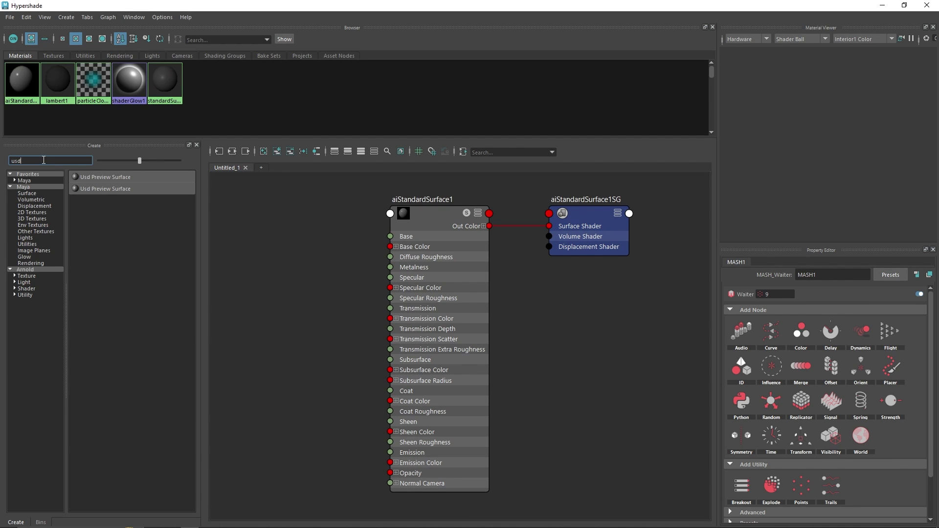
pyautogui.press('BackSpace')
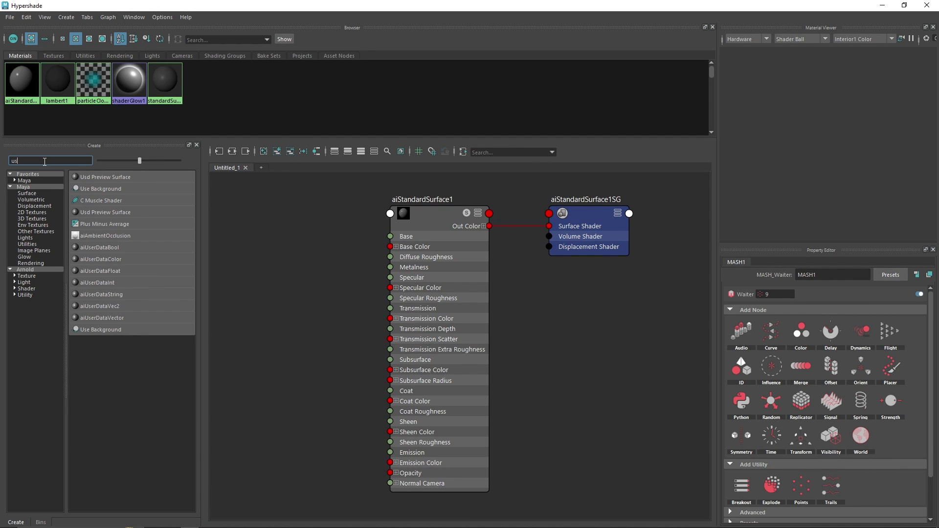
pyautogui.write('er')
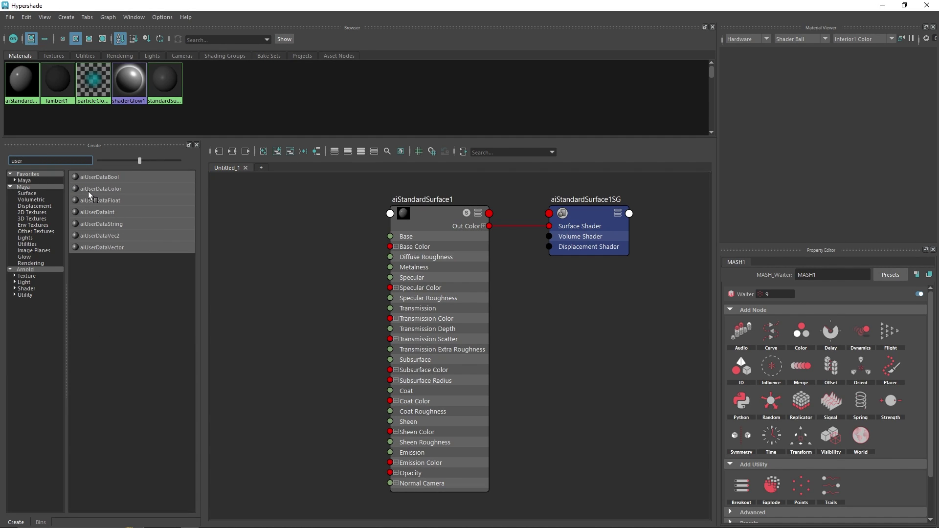
pyautogui.click(118, 189)
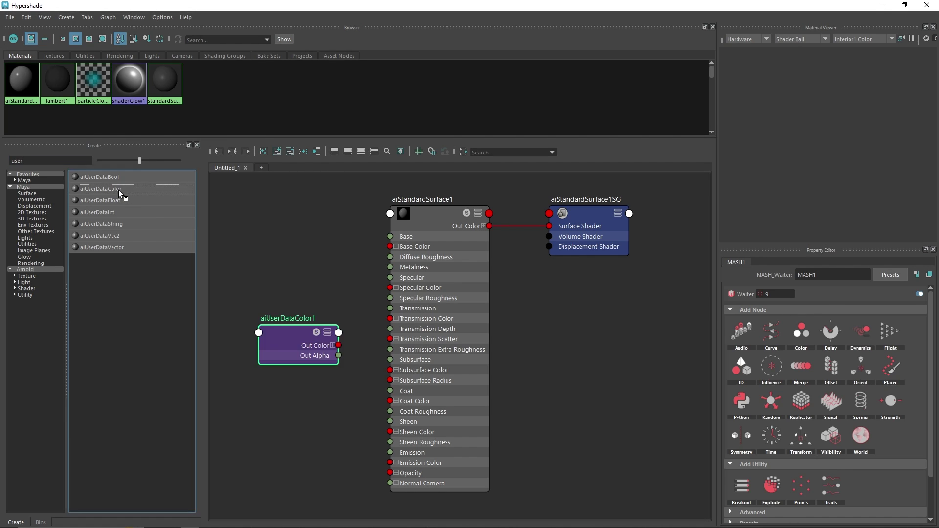
pyautogui.moveTo(359, 324); pyautogui.dragTo(320, 293)
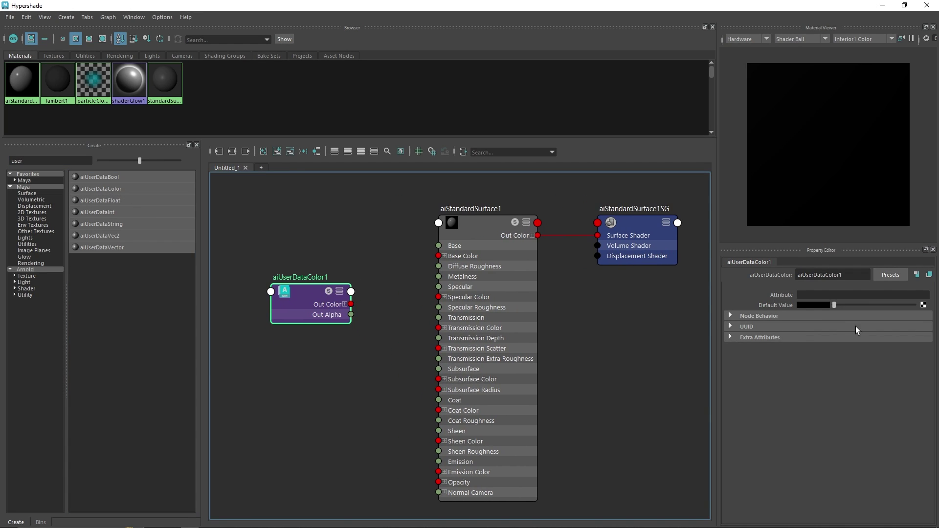
# - Connect aiUserDataColor1 Out Color to Base Color and set its Attribute to colorSet
pyautogui.click(798, 296)
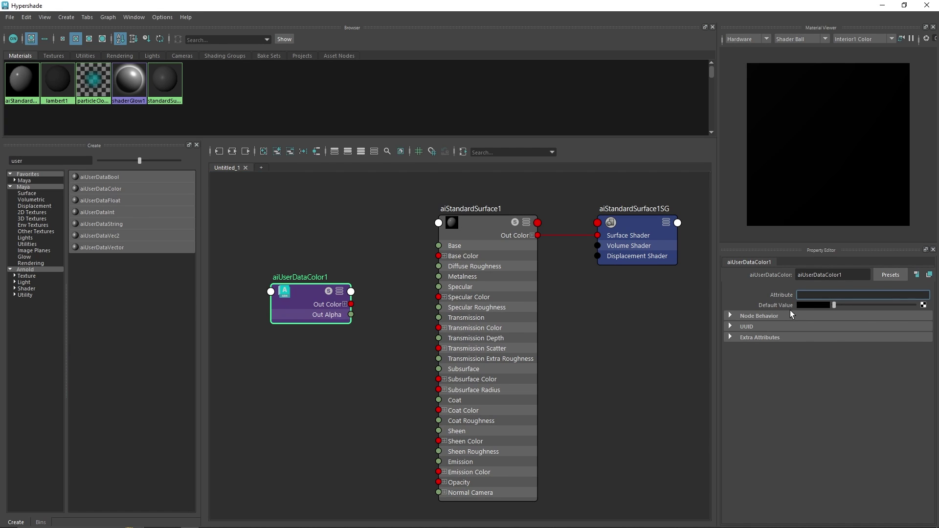
pyautogui.moveTo(351, 304); pyautogui.dragTo(441, 256)
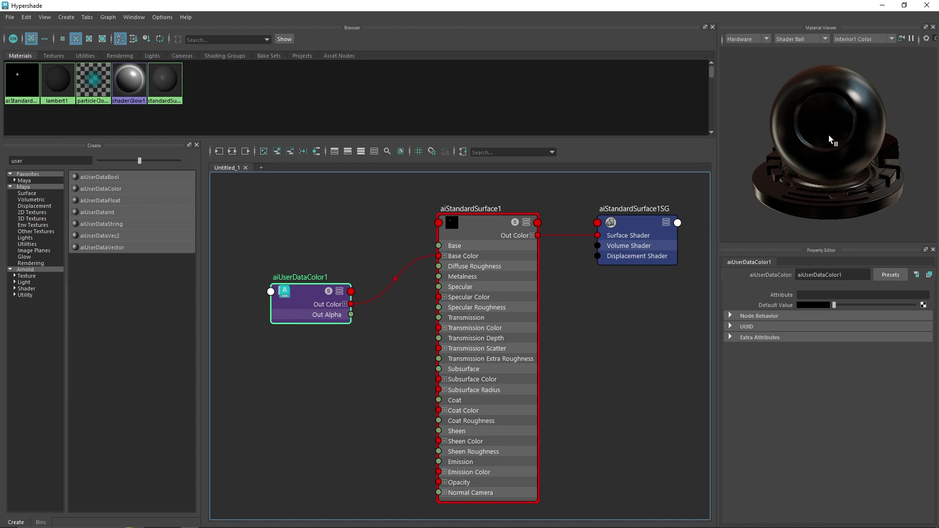
pyautogui.click(816, 294)
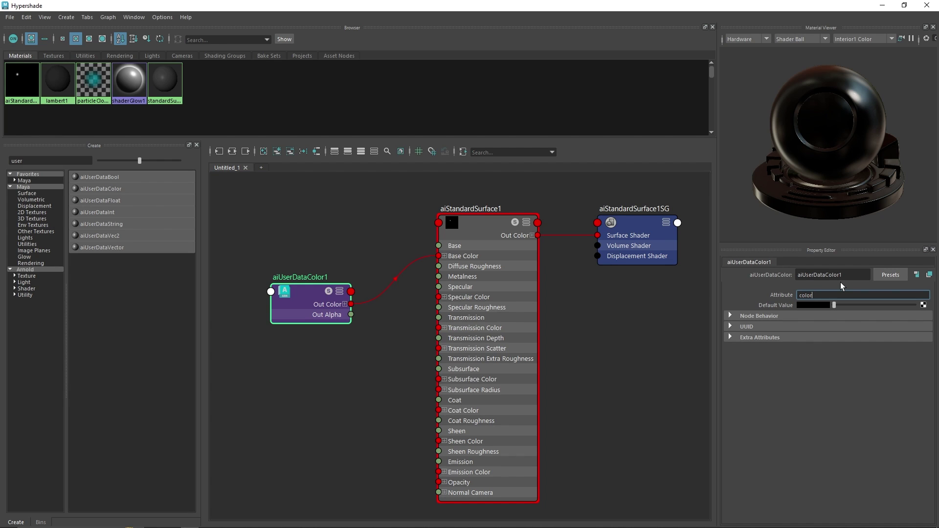
pyautogui.write('colorSet')
pyautogui.click(695, 342)
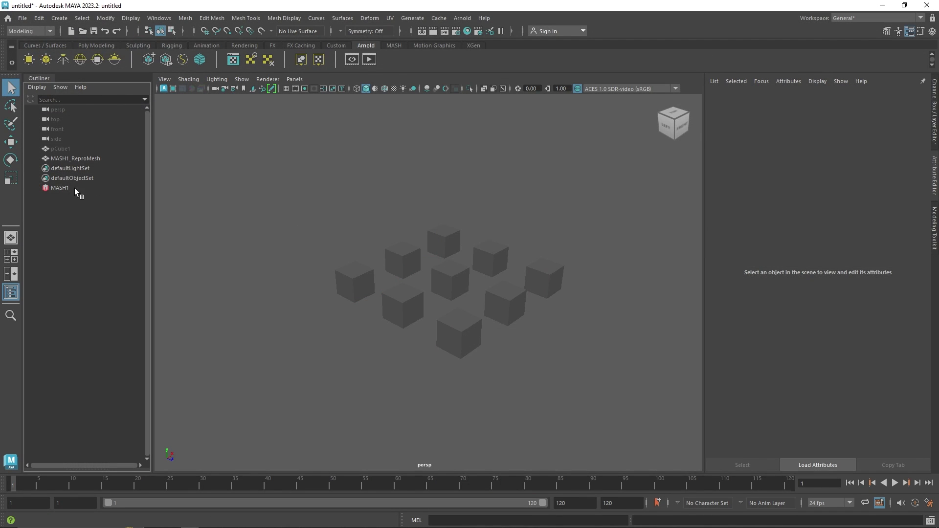
pyautogui.click(61, 188)
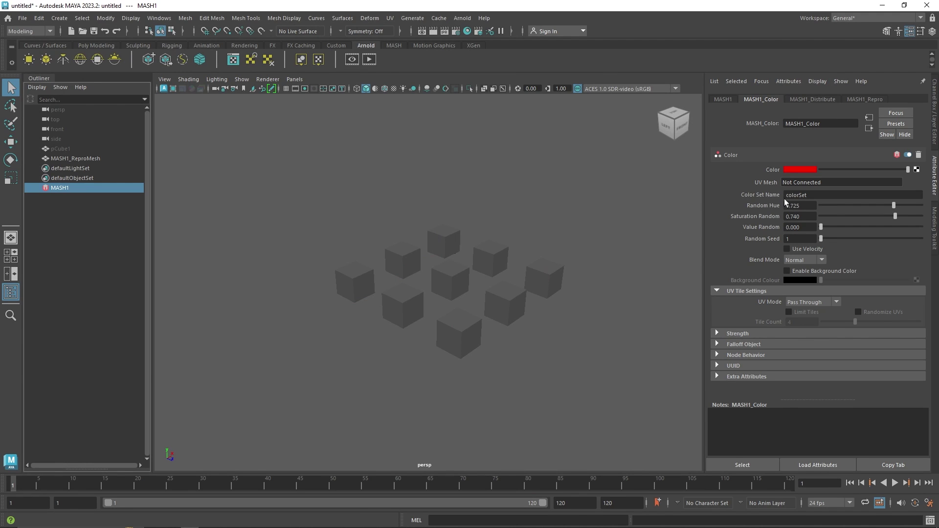
pyautogui.doubleClick(820, 195)
pyautogui.click(810, 207)
pyautogui.doubleClick(816, 195)
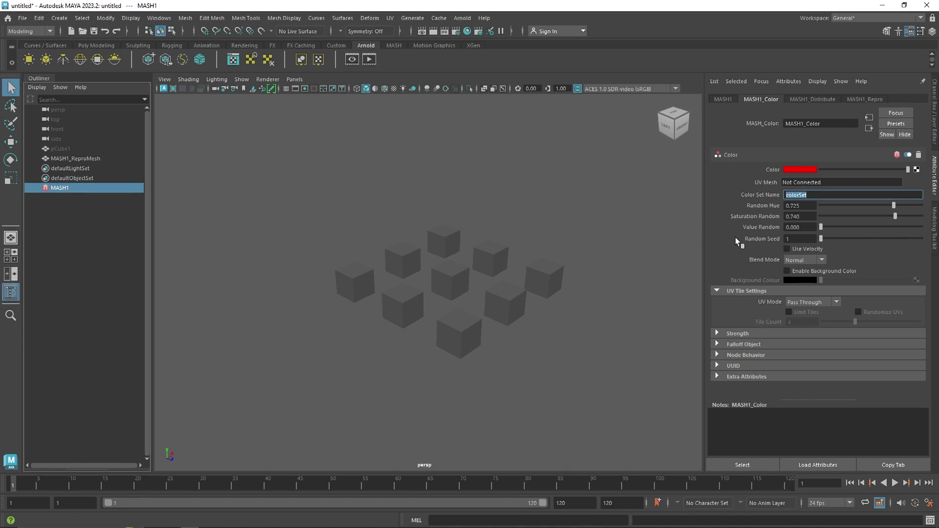
pyautogui.click(489, 258)
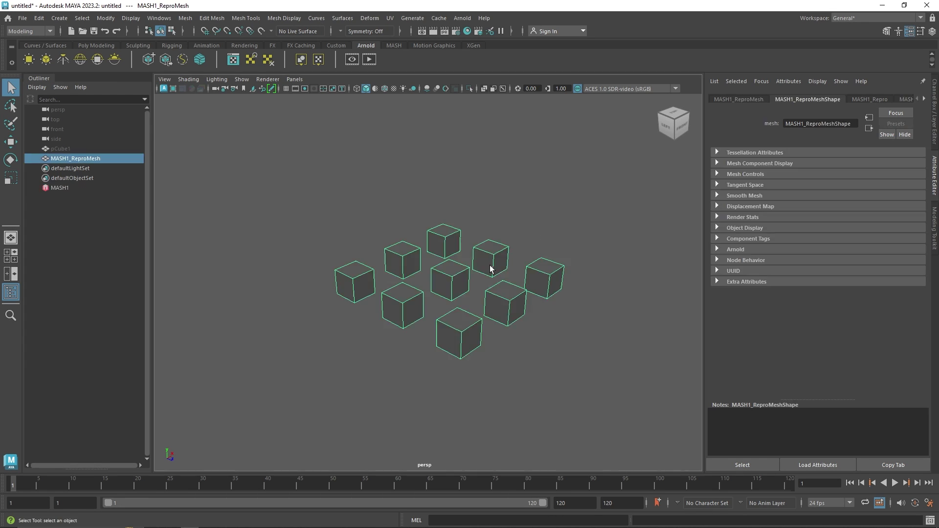
pyautogui.click(78, 60)
pyautogui.click(370, 61)
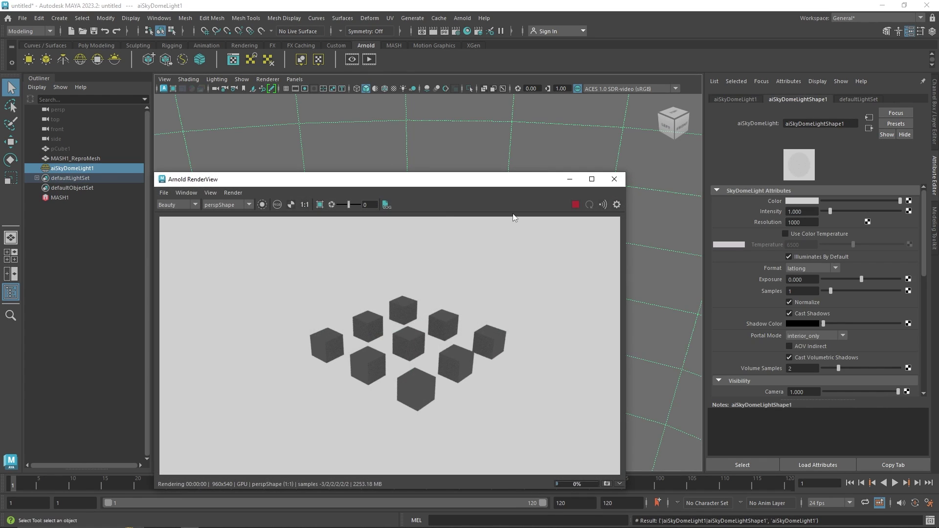
pyautogui.click(575, 204)
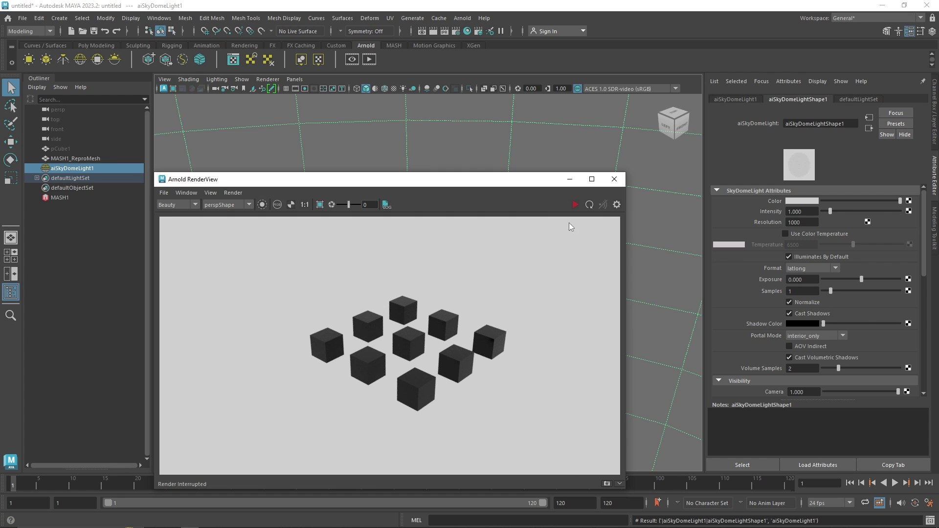
pyautogui.click(614, 180)
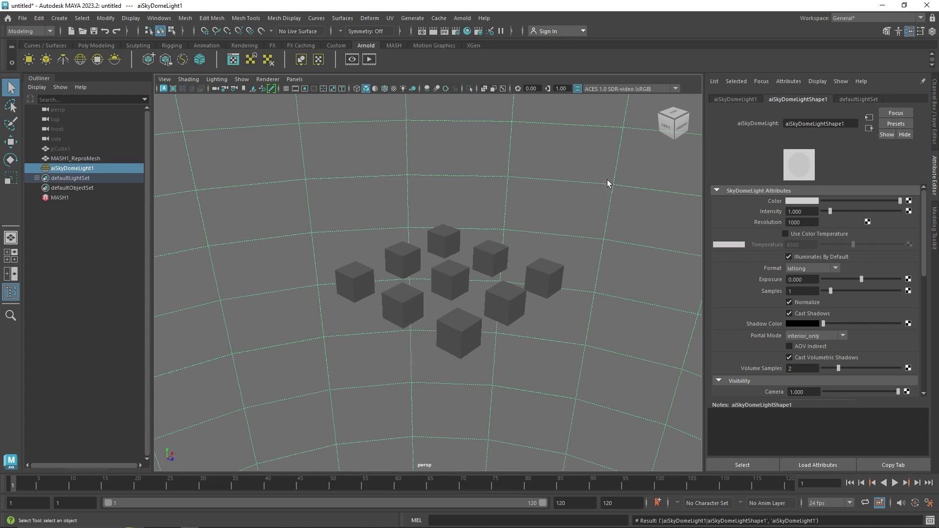
pyautogui.press('\\')
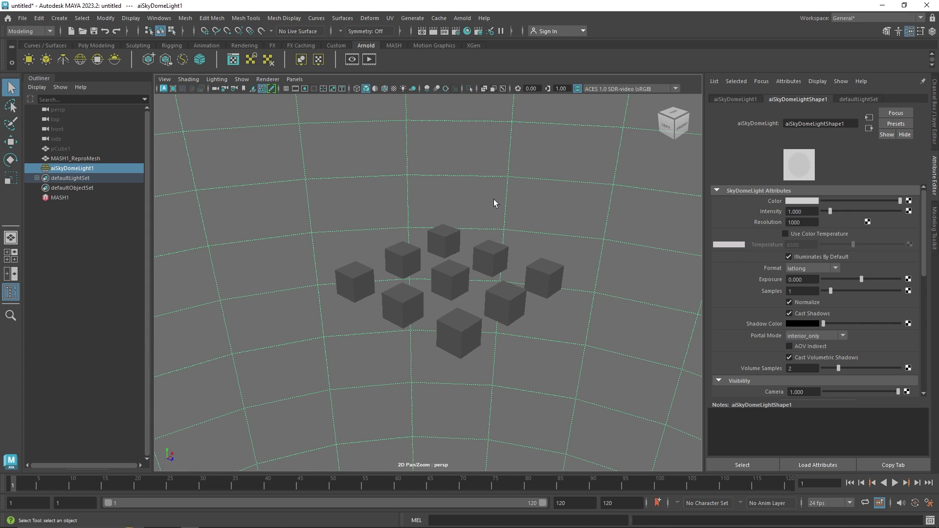
pyautogui.press('Delete')
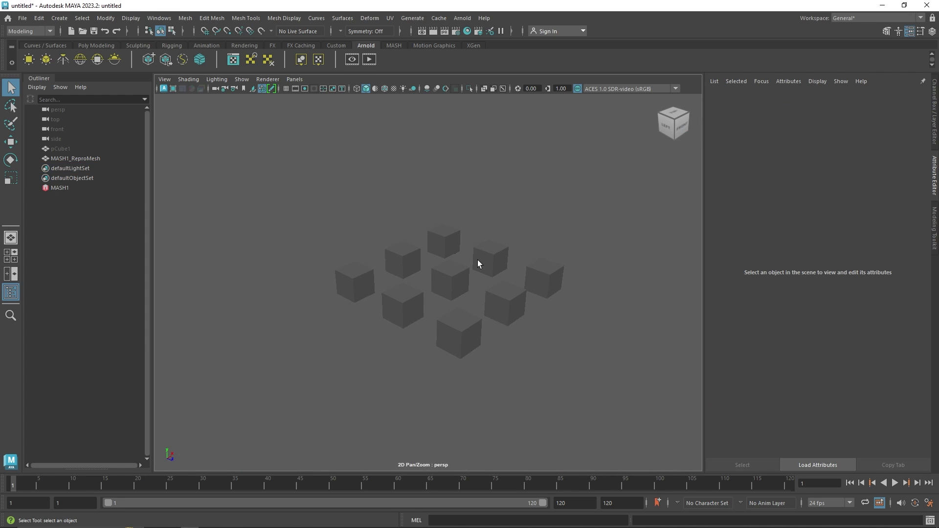
# - Select MASH1_ReproMesh and show its Arnold visibility and Export options in the Attribute Editor
pyautogui.click(438, 271)
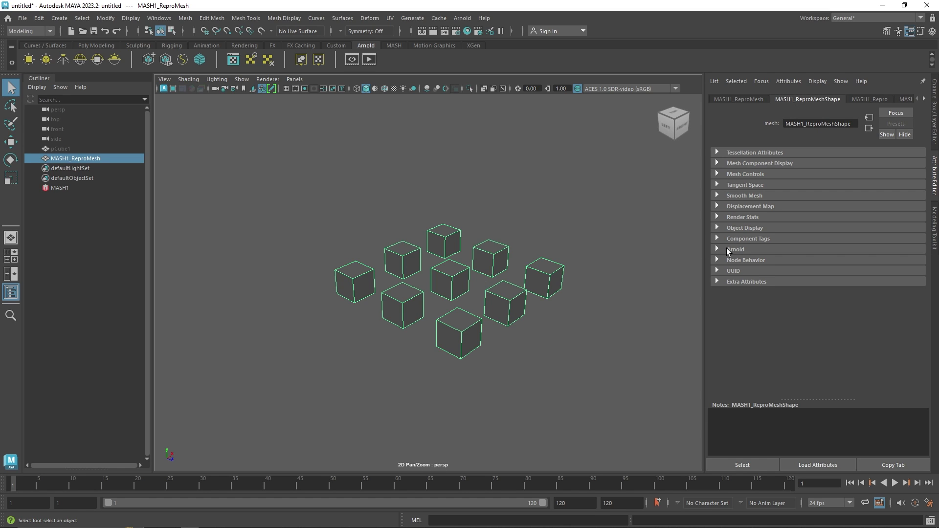
pyautogui.click(739, 249)
pyautogui.scroll(-3, 748, 268)
pyautogui.scroll(-2, 748, 268)
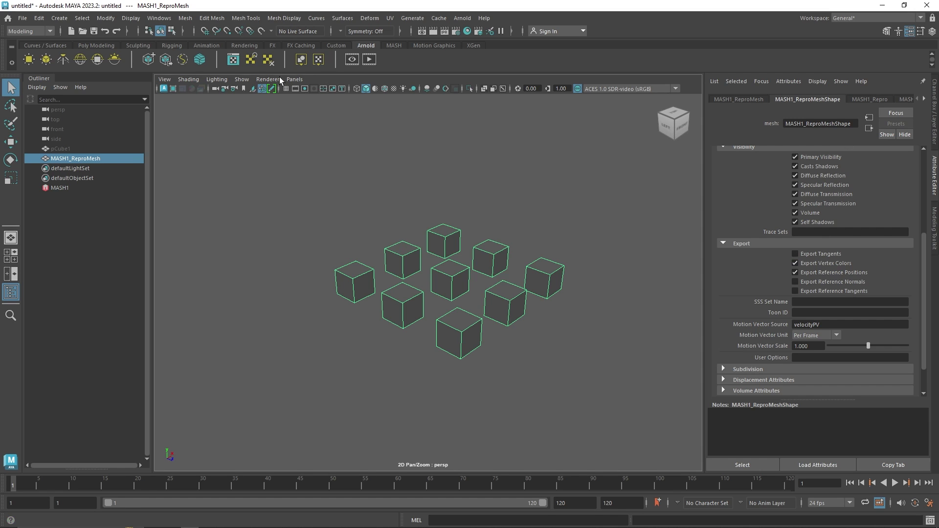
# - Add an Arnold skydome light and render the cubes in RenderView, restricted to a region around them
pyautogui.click(82, 59)
pyautogui.click(365, 61)
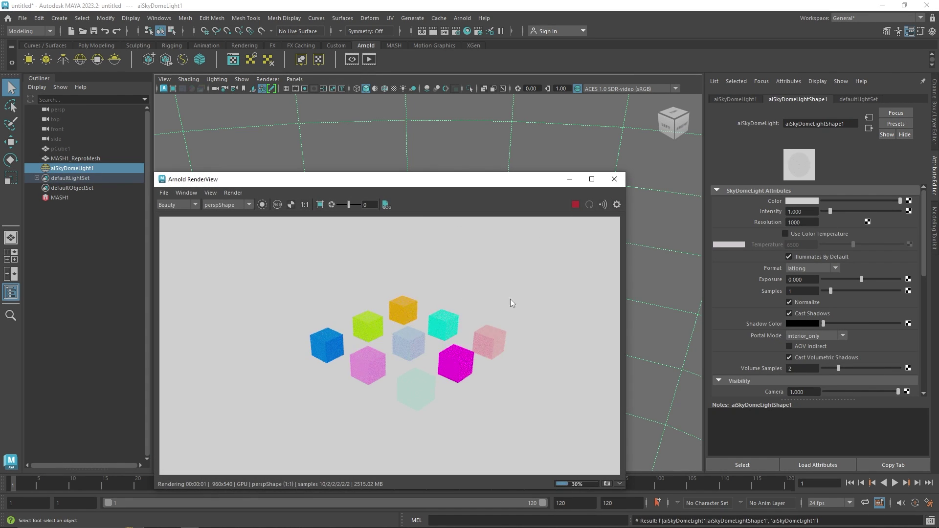
pyautogui.keyDown('alt'); pyautogui.moveTo(641, 251); pyautogui.dragTo(653, 257); pyautogui.keyUp('alt')
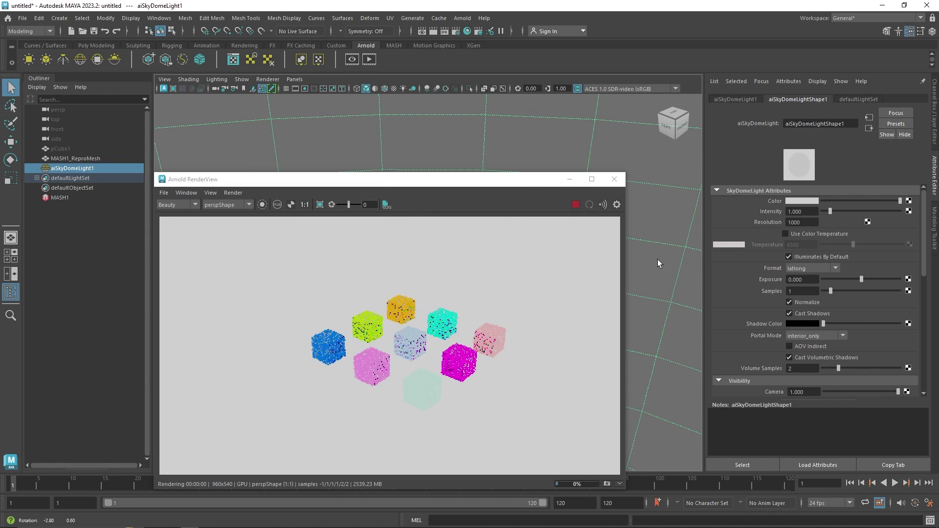
pyautogui.click(576, 205)
pyautogui.moveTo(370, 277); pyautogui.dragTo(552, 407)
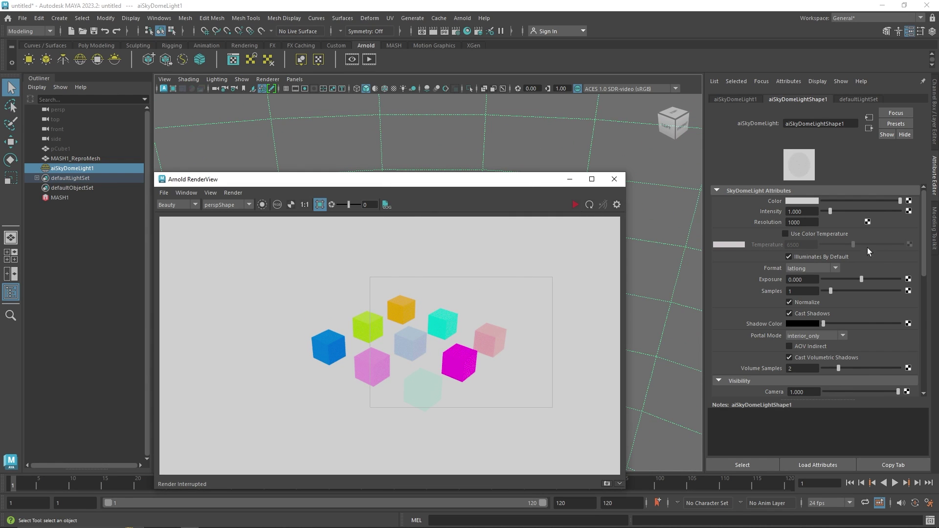
pyautogui.moveTo(453, 182); pyautogui.dragTo(427, 317)
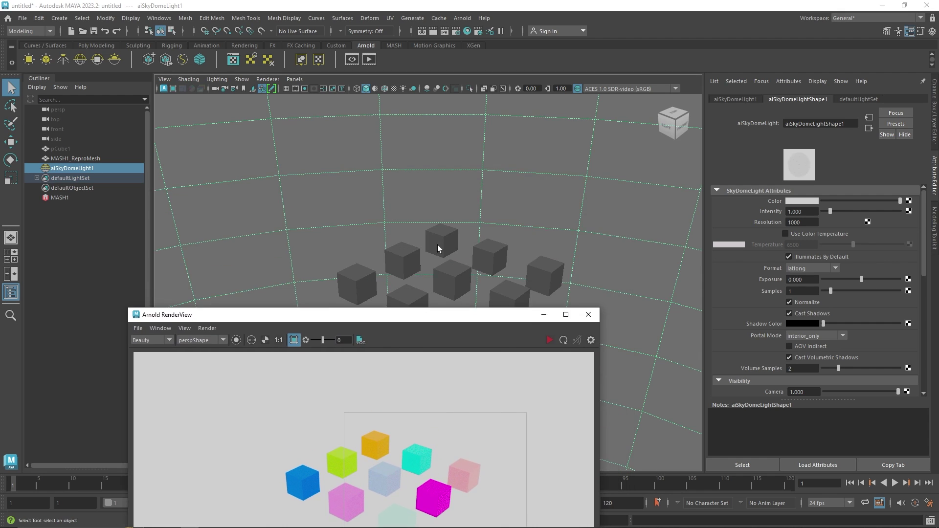
# - Check in the cubes' material that aiUserDataColor1 reads the colorSet attribute, restarting the render
pyautogui.click(443, 240)
pyautogui.rightClick(440, 238)
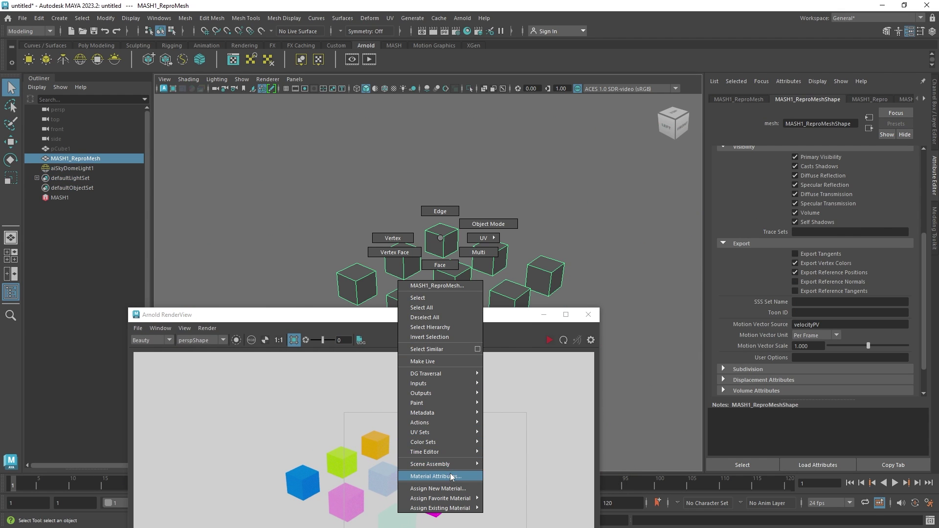
pyautogui.click(435, 476)
pyautogui.moveTo(473, 316); pyautogui.dragTo(465, 146)
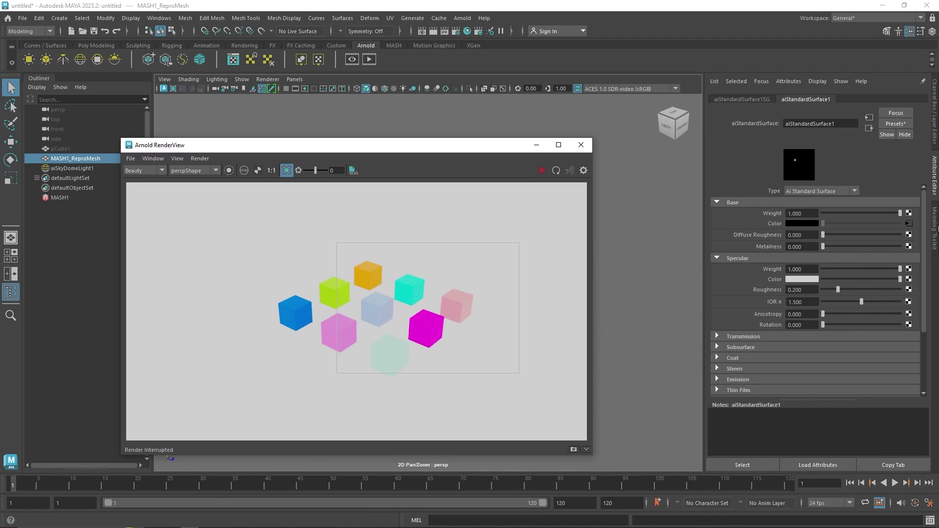
pyautogui.click(908, 223)
pyautogui.click(542, 171)
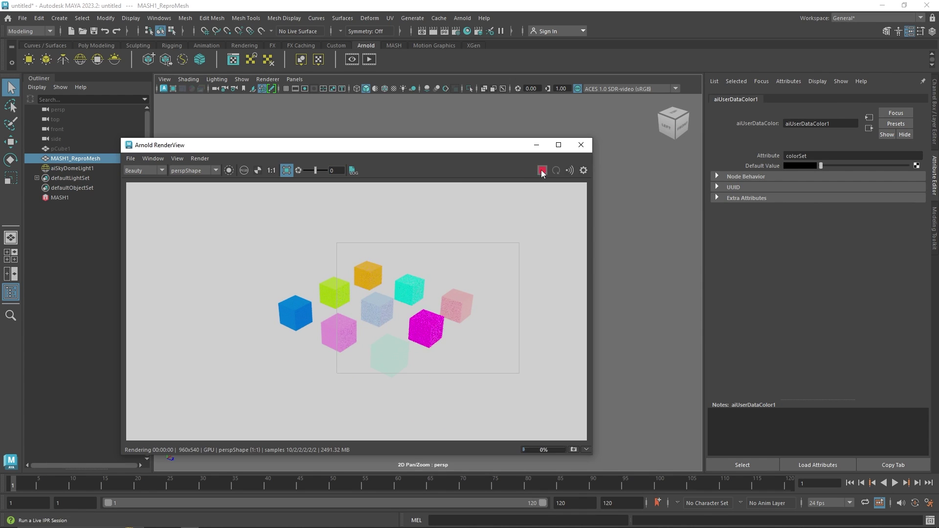
pyautogui.doubleClick(792, 155)
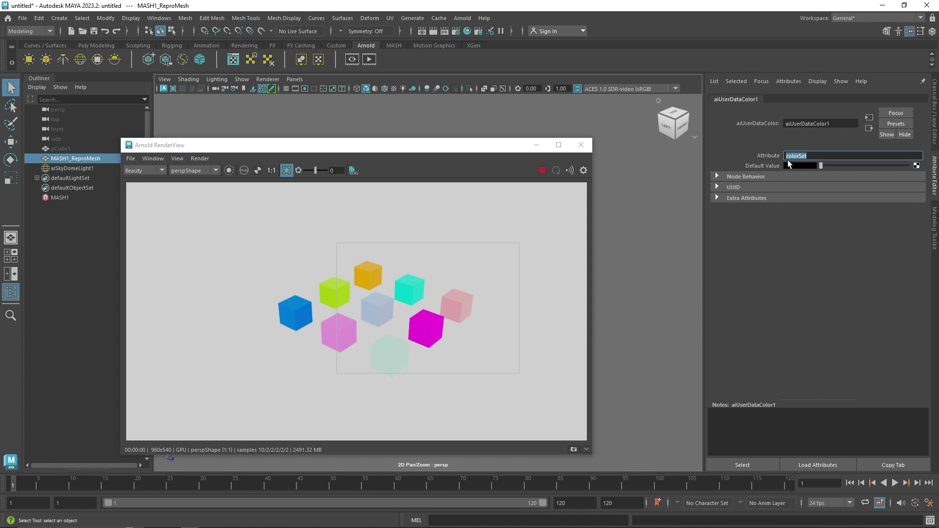
# - Set MASH1_Color randomness to Hue 0.750, Saturation 0.534 and Value 0.113
pyautogui.click(58, 197)
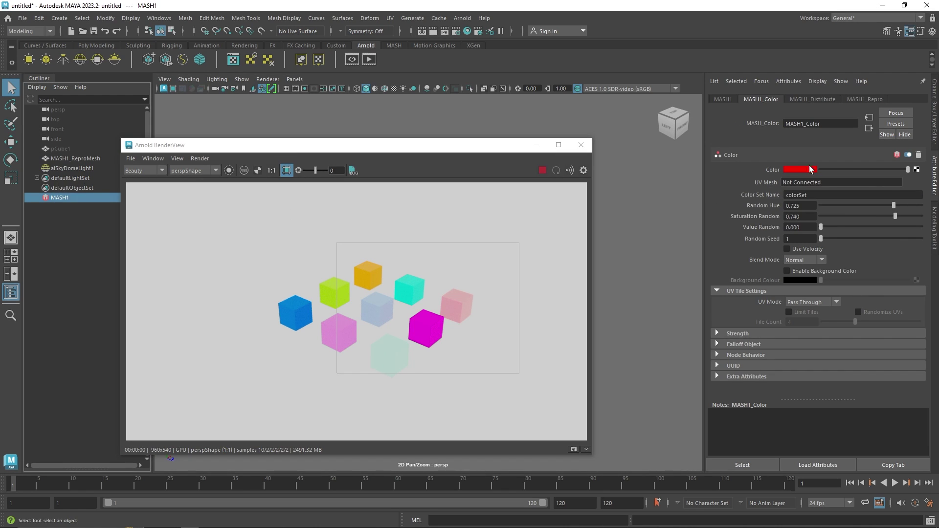
pyautogui.click(858, 205)
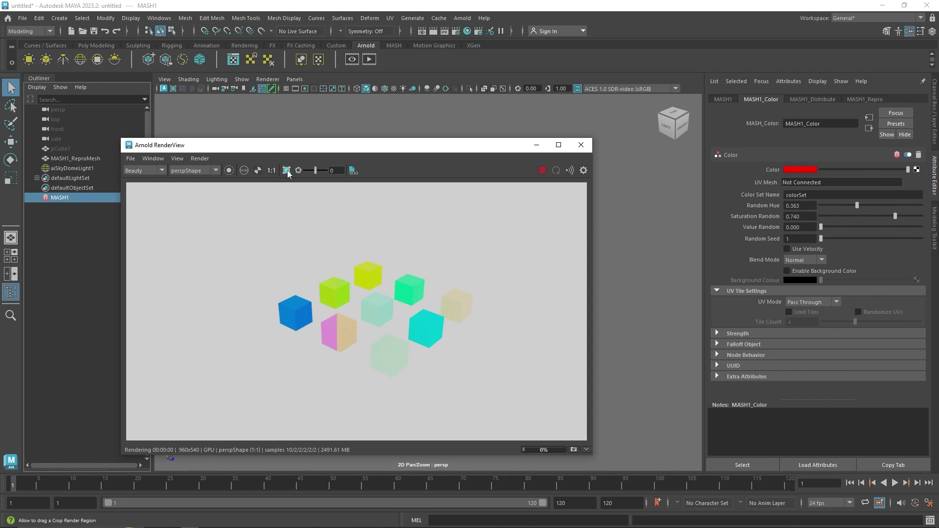
pyautogui.moveTo(893, 216)
pyautogui.mouseDown()
pyautogui.moveTo(843, 214)
pyautogui.moveTo(890, 207)
pyautogui.moveTo(874, 215)
pyautogui.mouseUp()
pyautogui.click(832, 227)
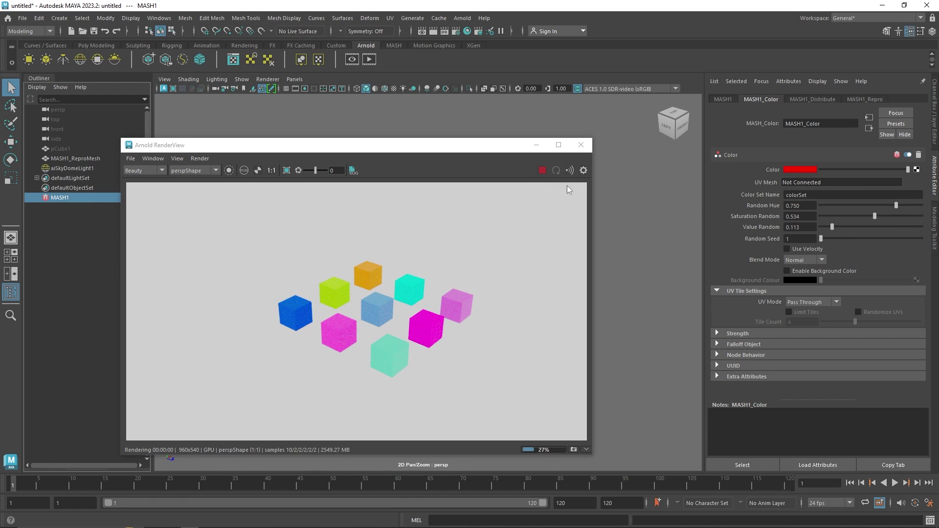
pyautogui.click(587, 145)
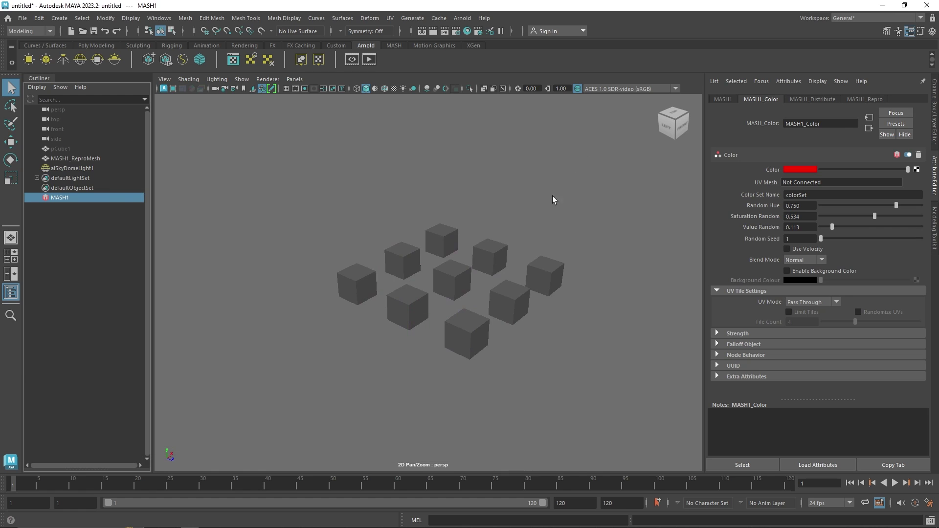
# - Bring up the cubes' aiStandardSurface1 attributes and expand the Transmission section
pyautogui.click(478, 262)
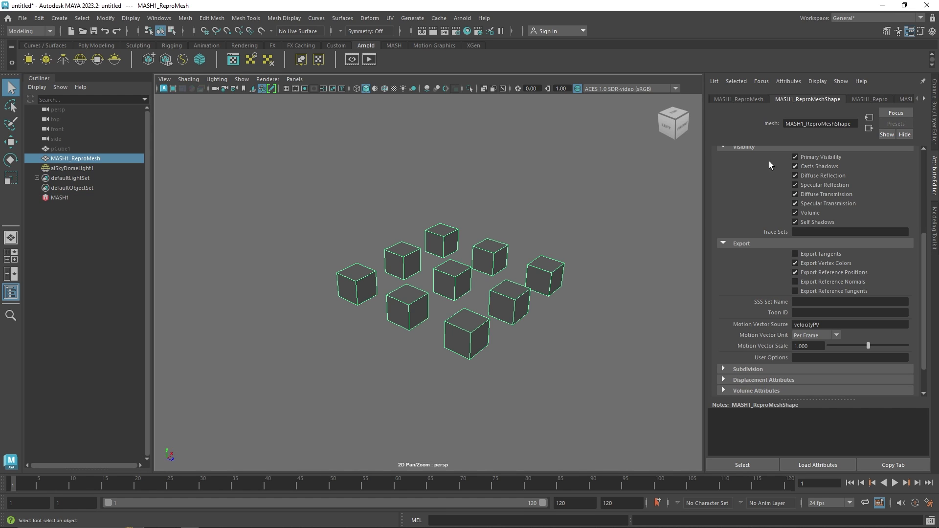
pyautogui.scroll(-1, 833, 97)
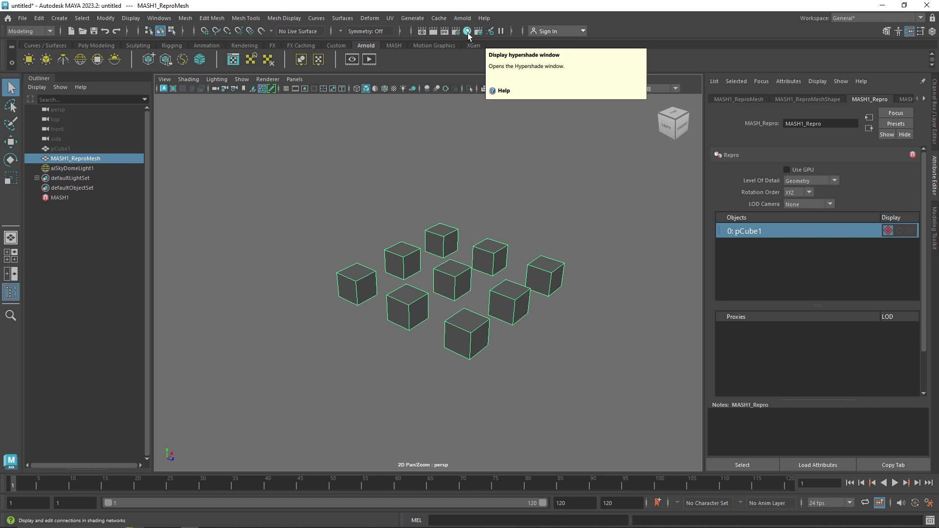
pyautogui.rightClick(402, 231)
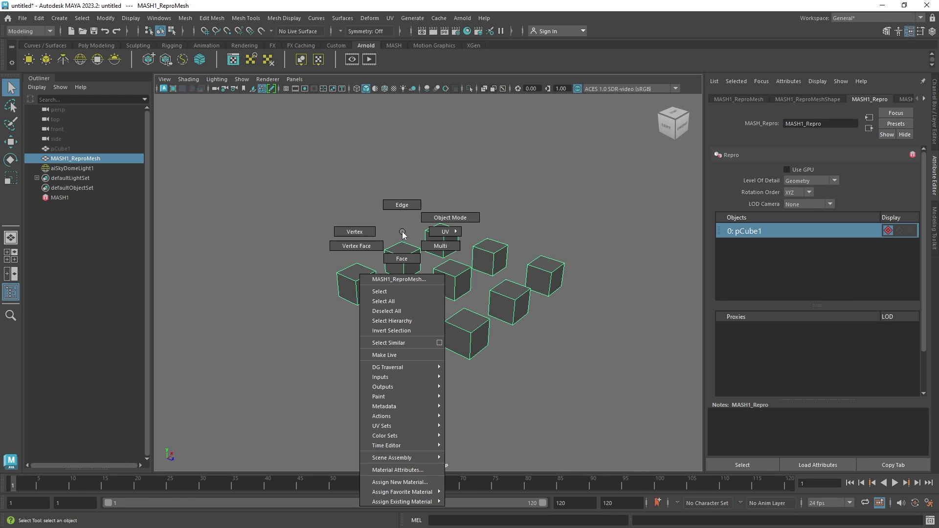
pyautogui.click(398, 470)
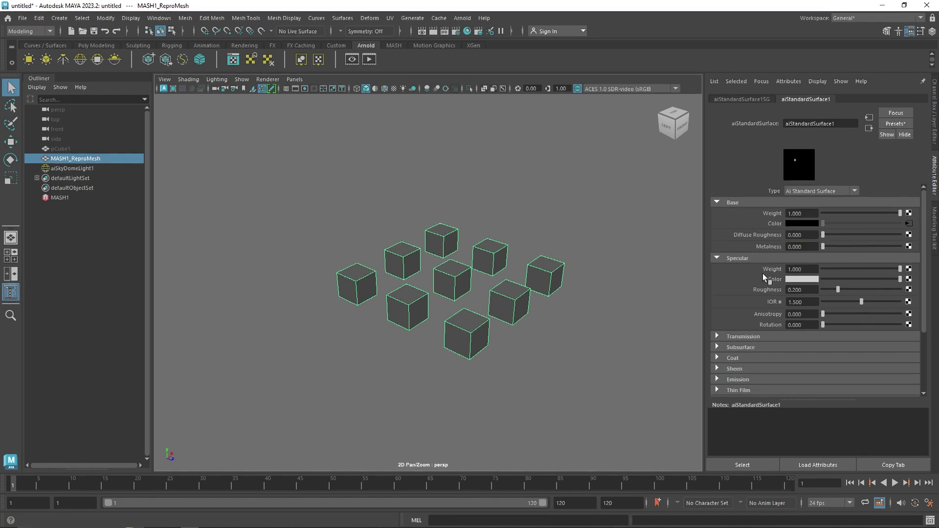
pyautogui.scroll(-3, 758, 274)
pyautogui.click(744, 278)
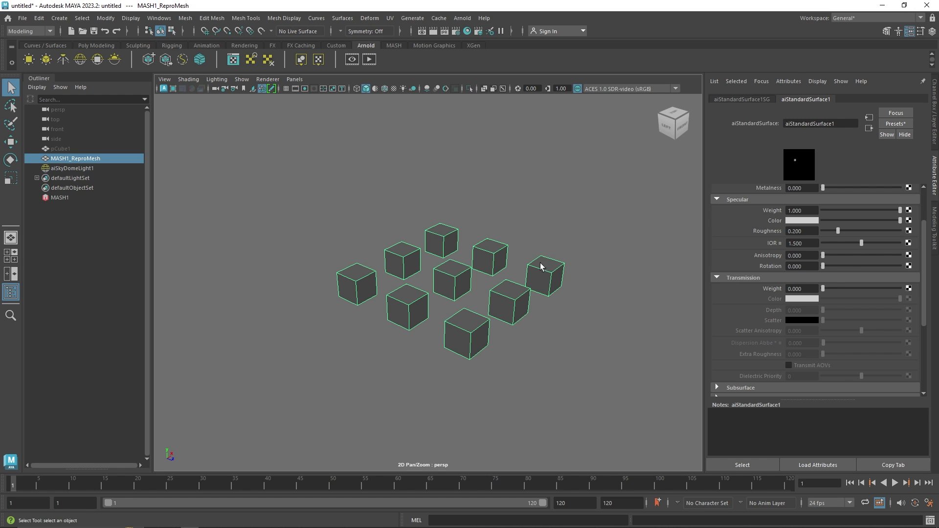
# - In Hypershade, wire aiUserDataColor1 Out Color into Transmission Color instead of Base Color
pyautogui.click(466, 31)
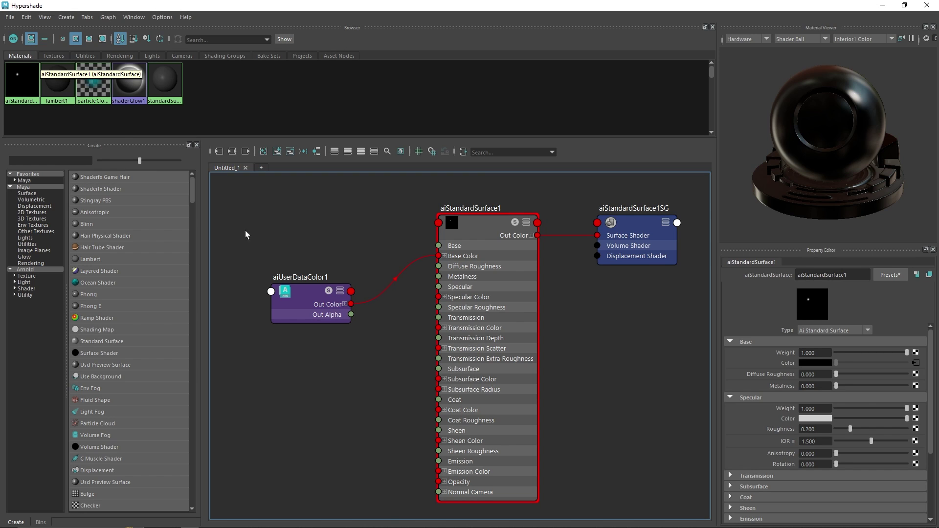
pyautogui.moveTo(351, 304); pyautogui.dragTo(438, 328)
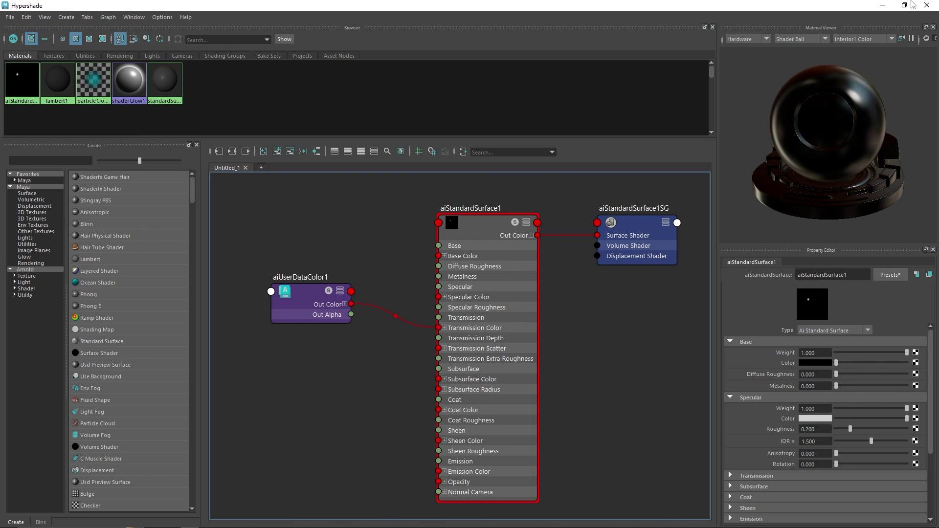
pyautogui.click(926, 5)
pyautogui.click(477, 254)
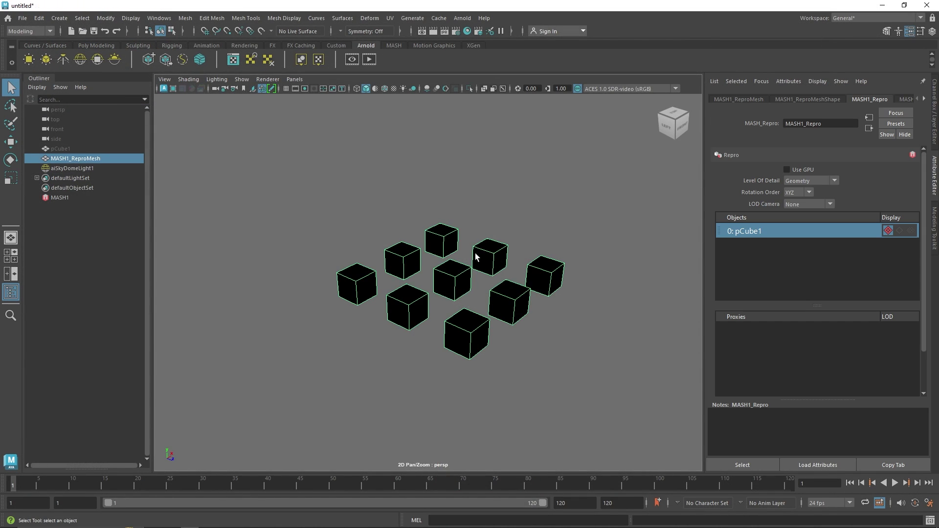
# - Raise aiStandardSurface1 Transmission Weight to 0.962
pyautogui.moveTo(441, 245); pyautogui.dragTo(443, 479, button='right')
pyautogui.scroll(3, 827, 230)
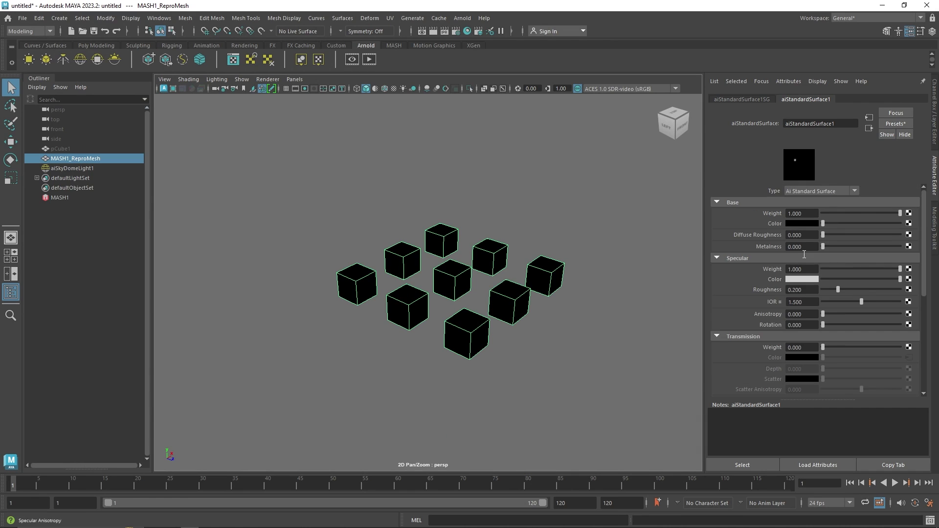
pyautogui.click(748, 201)
pyautogui.moveTo(839, 300); pyautogui.dragTo(898, 304)
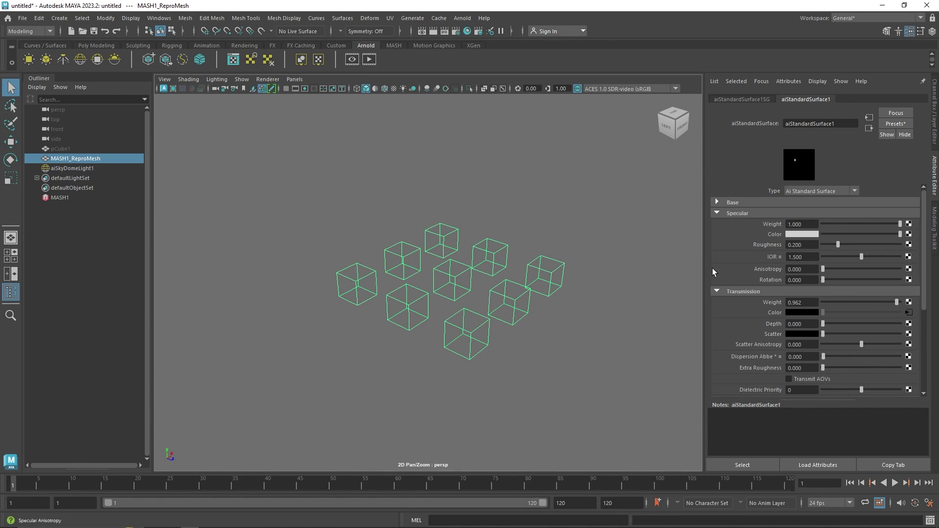
# - Render the glass cubes in Arnold with IOR 0.779, viewing from several angles
pyautogui.click(370, 60)
pyautogui.keyDown('alt'); pyautogui.moveTo(620, 234); pyautogui.dragTo(609, 239); pyautogui.keyUp('alt')
pyautogui.moveTo(834, 259)
pyautogui.mouseDown()
pyautogui.moveTo(894, 259)
pyautogui.moveTo(837, 260)
pyautogui.mouseUp()
pyautogui.keyDown('alt'); pyautogui.moveTo(594, 284); pyautogui.dragTo(614, 279); pyautogui.keyUp('alt')
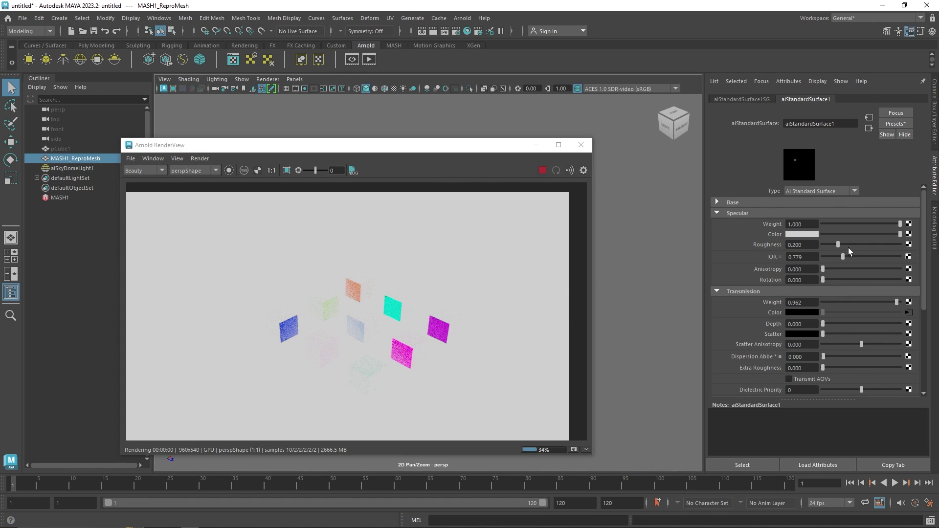
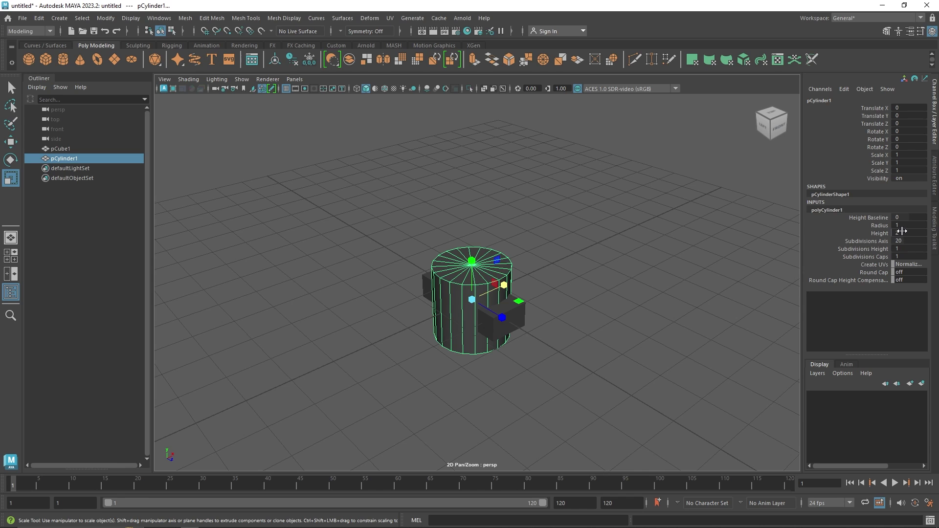
# - Give the cylinder 4 axis subdivisions, scale it down and raise it onto the box top
pyautogui.doubleClick(907, 241)
pyautogui.write('4')
pyautogui.click(674, 275)
pyautogui.click(486, 280)
pyautogui.keyDown('alt'); pyautogui.moveTo(441, 296); pyautogui.dragTo(465, 307); pyautogui.keyUp('alt')
pyautogui.press('w')
pyautogui.moveTo(496, 280); pyautogui.dragTo(497, 273)
# - Shrink the cylinder into a small stud sitting at one end of the box
pyautogui.scroll(5, 481, 311)
pyautogui.press('r')
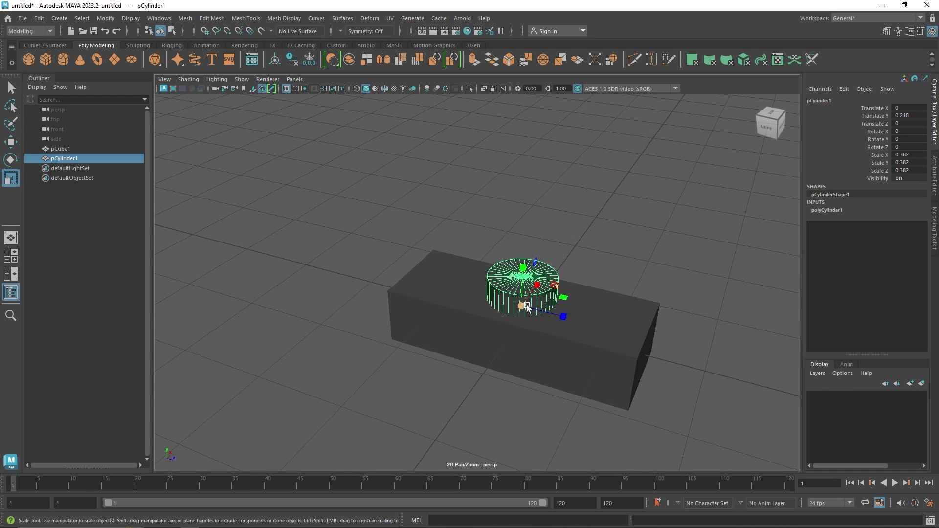
pyautogui.moveTo(520, 306); pyautogui.dragTo(458, 260)
pyautogui.press('w')
pyautogui.moveTo(497, 296); pyautogui.dragTo(492, 295)
pyautogui.moveTo(452, 268); pyautogui.dragTo(515, 289)
pyautogui.scroll(3, 458, 279)
# - Duplicate the stud twice with the same offset to make three studs in a row
pyautogui.hotkey('ctrl', 'd')
pyautogui.scroll(-5, 558, 310)
pyautogui.hotkey('shift', 'd')
pyautogui.keyDown('shift'); pyautogui.click(529, 277); pyautogui.keyUp('shift')
pyautogui.keyDown('shift'); pyautogui.click(471, 272); pyautogui.keyUp('shift')
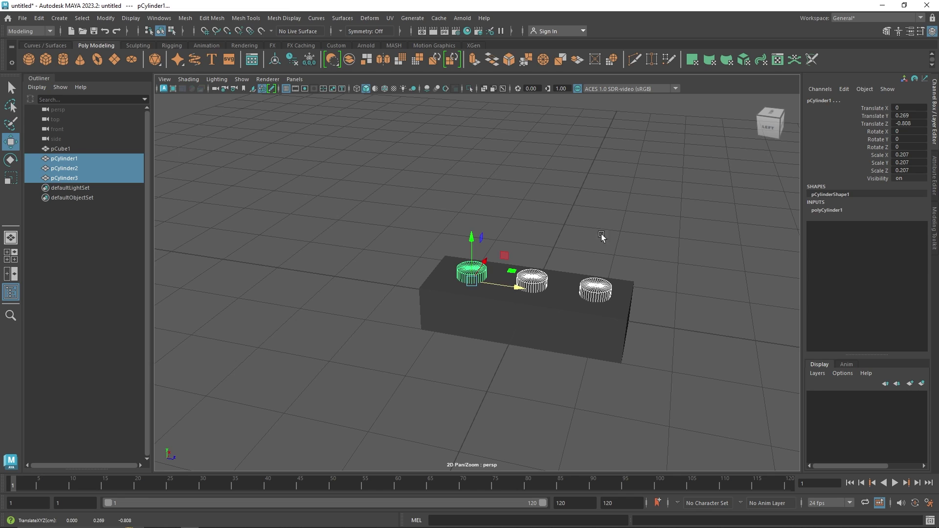
# - Combine the box and all three studs into a single mesh
pyautogui.moveTo(650, 224); pyautogui.dragTo(363, 359)
pyautogui.keyDown('shift'); pyautogui.rightClick(482, 293); pyautogui.keyUp('shift')
pyautogui.keyDown('shift'); pyautogui.moveTo(483, 293); pyautogui.dragTo(465, 464, button='right'); pyautogui.keyUp('shift')
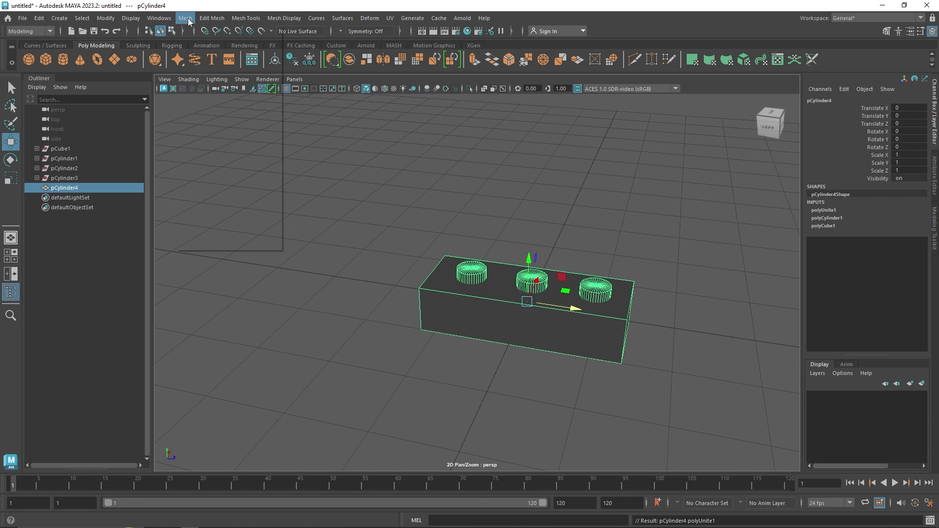
pyautogui.click(185, 18)
pyautogui.click(228, 51)
# - Delete the combined brick's history and freeze its transformations
pyautogui.keyDown('alt'); pyautogui.moveTo(471, 158); pyautogui.dragTo(533, 232); pyautogui.keyUp('alt')
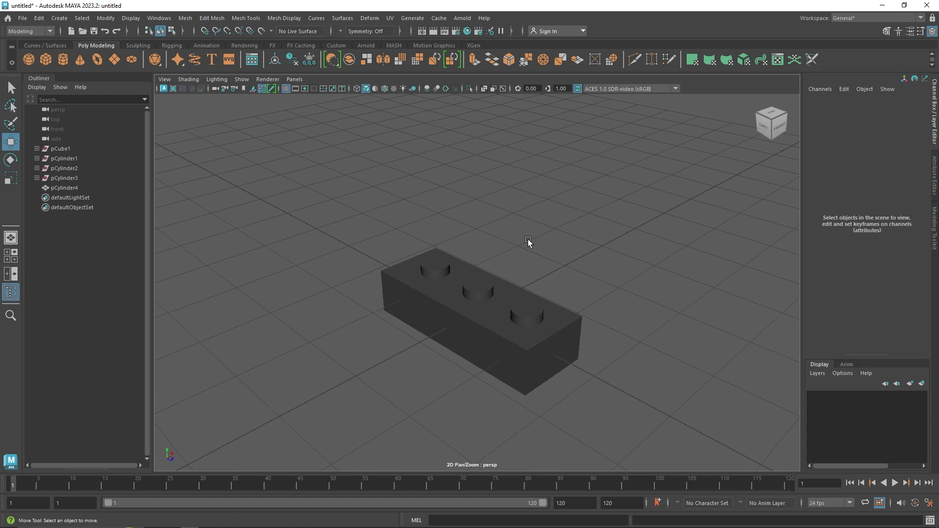
pyautogui.click(462, 301)
pyautogui.click(293, 58)
pyautogui.click(309, 59)
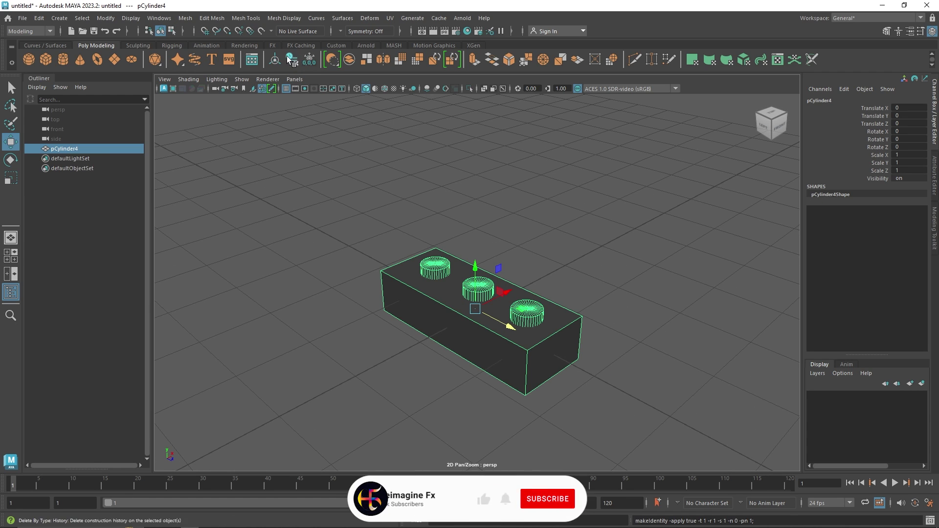
# - Rename the combined brick to 'Lego' in the Outliner
pyautogui.doubleClick(97, 150)
pyautogui.write('Lego')
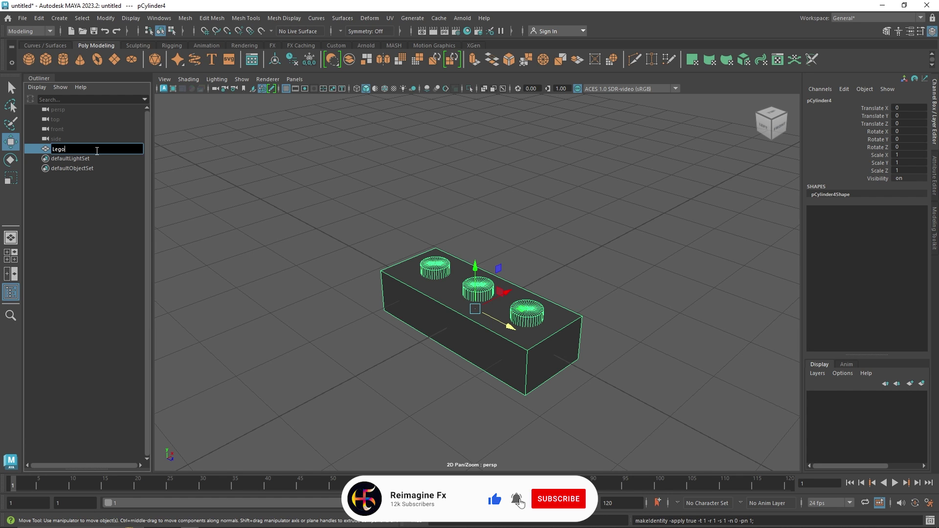
pyautogui.click(367, 211)
pyautogui.scroll(-6, 421, 230)
pyautogui.moveTo(399, 275)
pyautogui.keyDown('alt'); pyautogui.mouseDown()
pyautogui.moveTo(407, 275)
pyautogui.moveTo(392, 276)
pyautogui.mouseUp(); pyautogui.keyUp('alt')
pyautogui.click(490, 280)
pyautogui.click(394, 46)
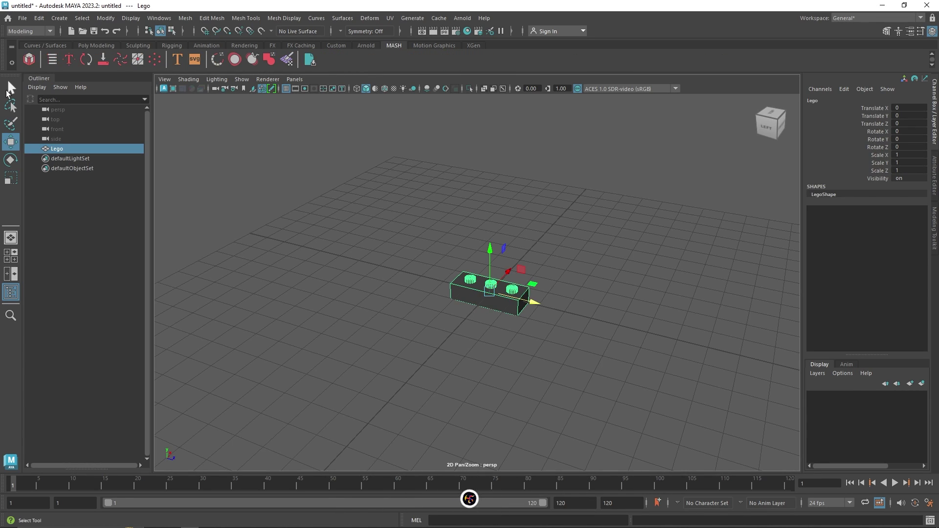
# - Create a MASH network from the Lego brick
pyautogui.click(29, 59)
pyautogui.keyDown('alt'); pyautogui.moveTo(580, 262); pyautogui.dragTo(536, 282); pyautogui.keyUp('alt')
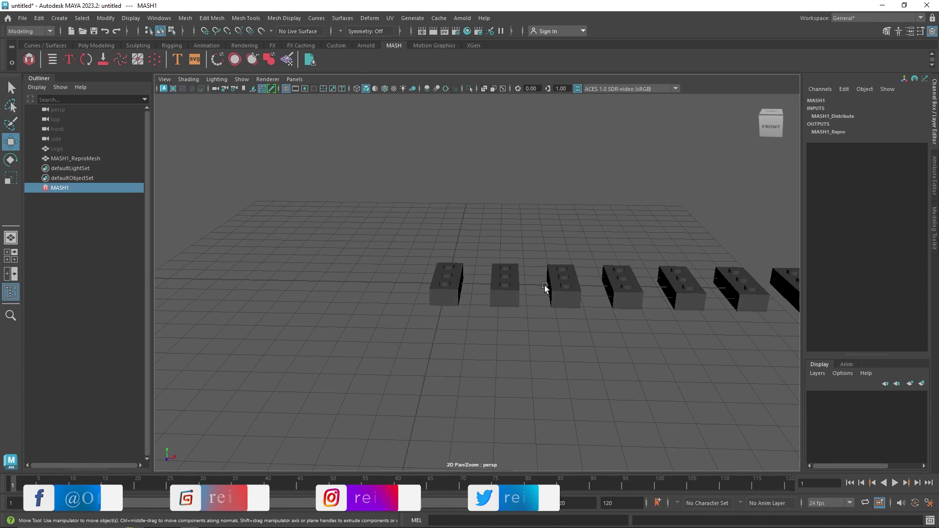
pyautogui.keyDown('alt'); pyautogui.moveTo(503, 290); pyautogui.dragTo(480, 291, button='middle'); pyautogui.keyUp('alt')
pyautogui.click(935, 228)
pyautogui.click(935, 175)
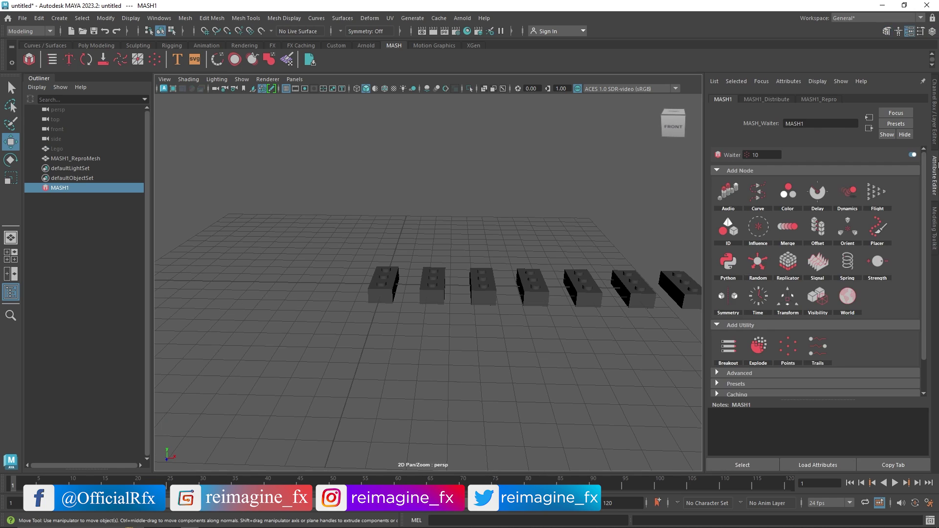
# - Set the MASH distribution type to Grid and raise Distance Z to 6.029
pyautogui.click(779, 99)
pyautogui.click(805, 183)
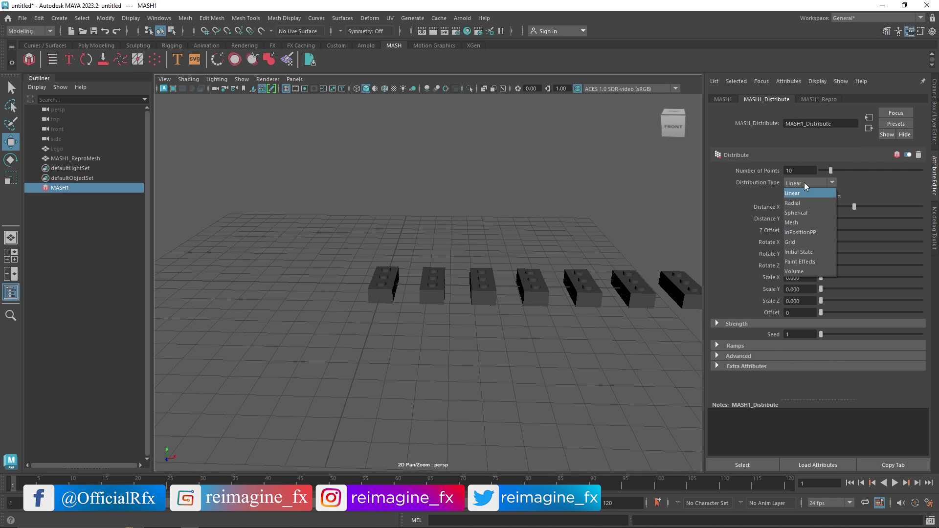
pyautogui.click(798, 243)
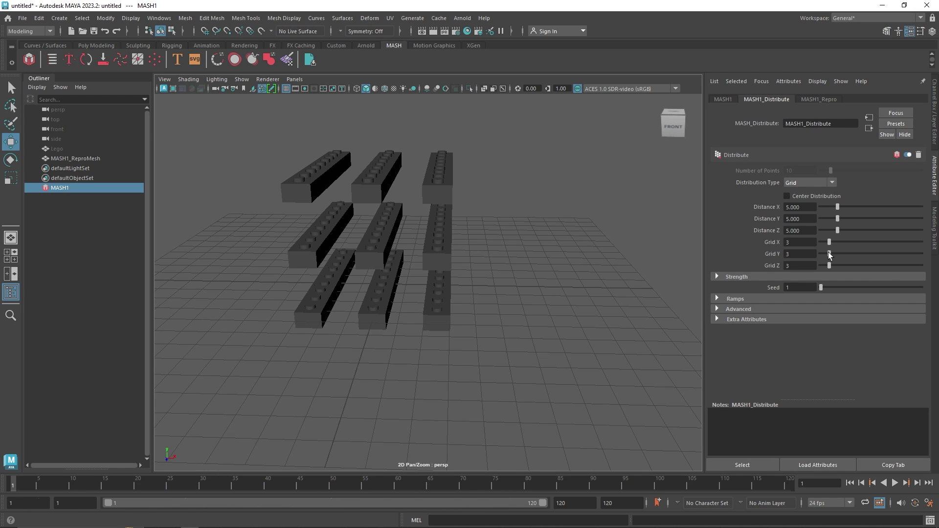
pyautogui.keyDown('alt'); pyautogui.moveTo(435, 223); pyautogui.dragTo(512, 228); pyautogui.keyUp('alt')
pyautogui.moveTo(838, 232); pyautogui.dragTo(841, 230)
pyautogui.keyDown('alt'); pyautogui.moveTo(469, 225); pyautogui.dragTo(531, 226); pyautogui.keyUp('alt')
pyautogui.click(724, 98)
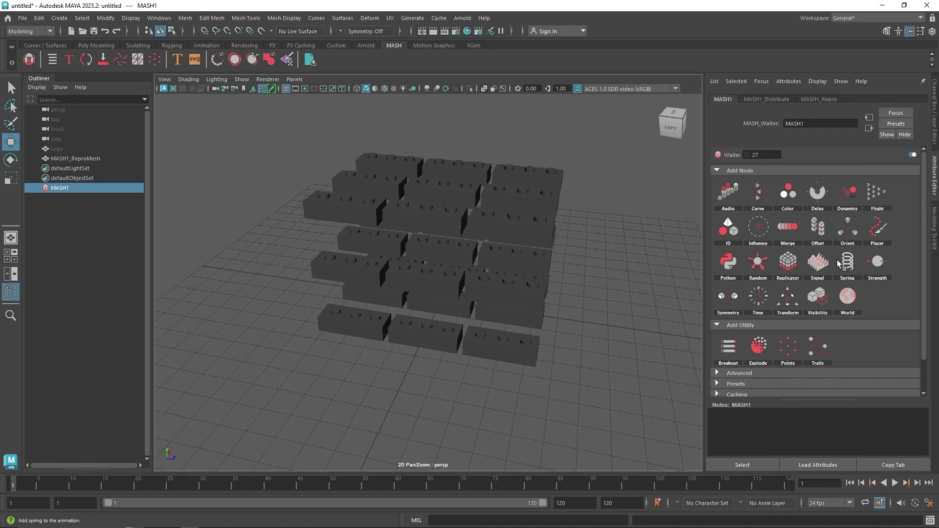
# - Add a MASH Random node with rotation 80.526, 128.842, 180 and Position Z of 1
pyautogui.click(759, 264)
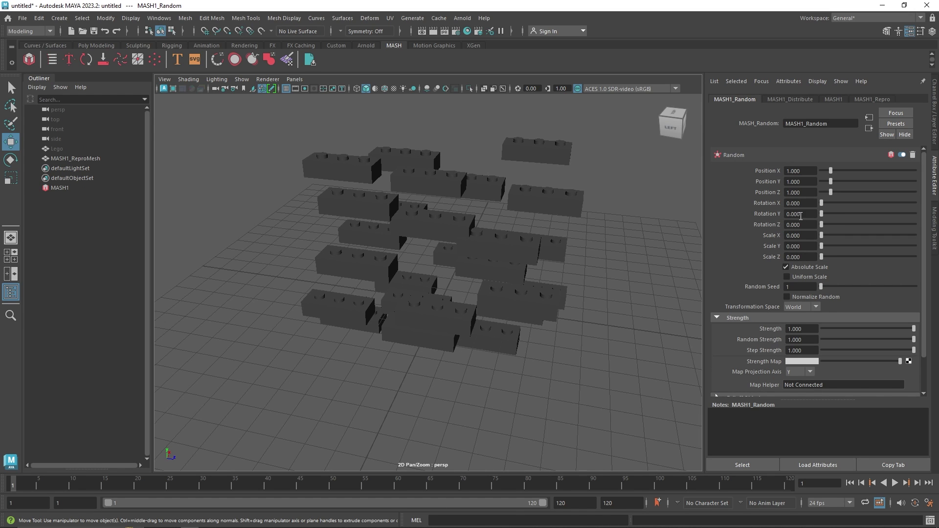
pyautogui.moveTo(822, 203); pyautogui.dragTo(877, 214)
pyautogui.moveTo(821, 225); pyautogui.dragTo(915, 225)
pyautogui.moveTo(829, 190); pyautogui.dragTo(784, 193)
pyautogui.write('1')
pyautogui.press('Return')
pyautogui.click(887, 212)
pyautogui.moveTo(889, 202); pyautogui.dragTo(770, 207)
# - Set the grid Distance X, Y and Z to 1
pyautogui.click(799, 98)
pyautogui.write('1')
pyautogui.press('Tab')
pyautogui.write('1')
pyautogui.press('Tab')
pyautogui.write('1')
pyautogui.press('Return')
pyautogui.keyDown('alt'); pyautogui.moveTo(484, 300); pyautogui.dragTo(449, 312); pyautogui.keyUp('alt')
# - Change the grid Distance X, Y and Z to 2
pyautogui.doubleClick(798, 230)
pyautogui.write('2')
pyautogui.doubleClick(795, 218)
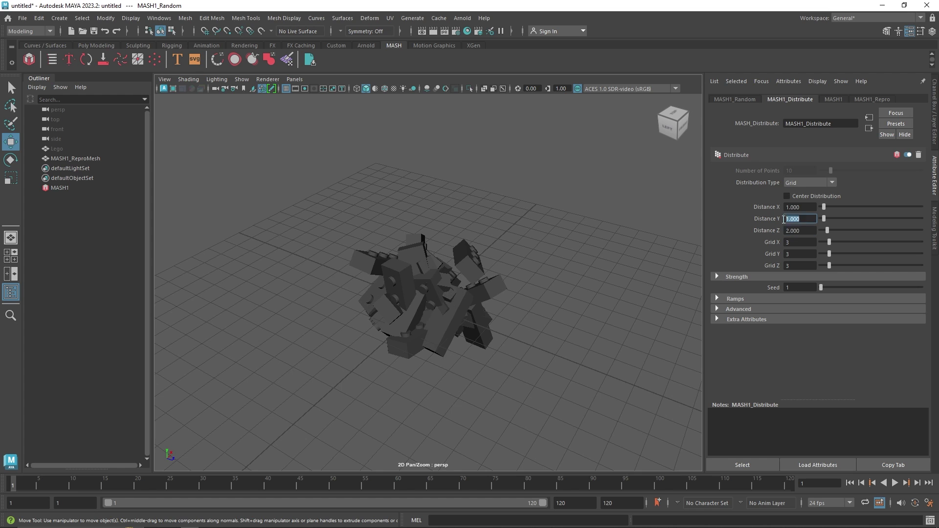
pyautogui.write('2')
pyautogui.moveTo(800, 207); pyautogui.dragTo(760, 205)
pyautogui.write('2')
pyautogui.click(793, 219)
pyautogui.moveTo(455, 281)
pyautogui.keyDown('alt'); pyautogui.mouseDown()
pyautogui.moveTo(406, 266)
pyautogui.moveTo(415, 258)
pyautogui.moveTo(441, 272)
pyautogui.mouseUp(); pyautogui.keyUp('alt')
pyautogui.keyDown('alt'); pyautogui.moveTo(440, 272); pyautogui.dragTo(472, 283, button='right'); pyautogui.keyUp('alt')
# - Change the Random node's seed to 5
pyautogui.click(735, 100)
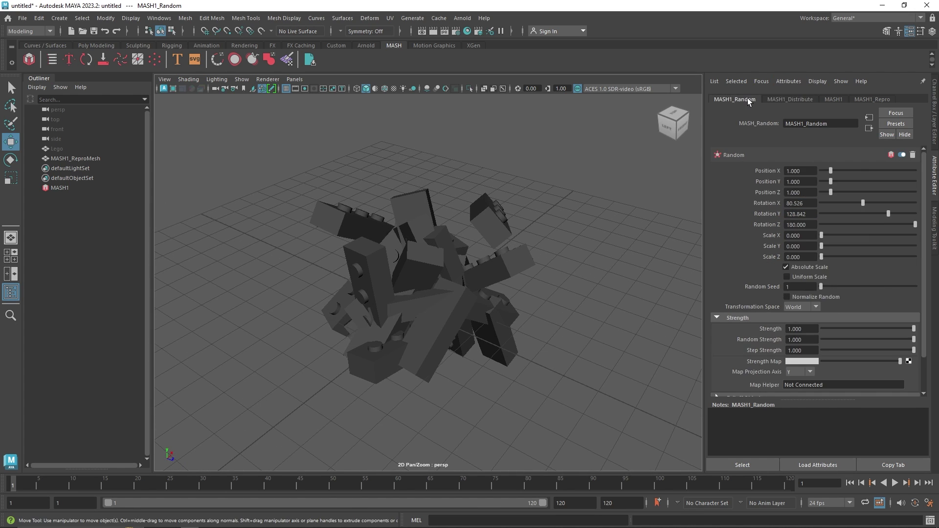
pyautogui.moveTo(823, 287); pyautogui.dragTo(824, 288)
pyautogui.keyDown('alt'); pyautogui.moveTo(656, 282); pyautogui.dragTo(530, 257); pyautogui.keyUp('alt')
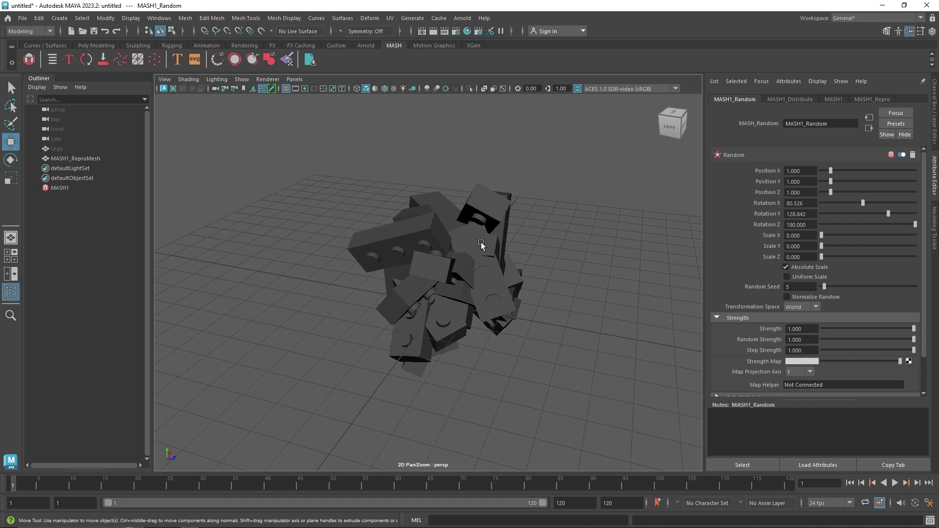
# - Add a MASH Color node with random hue 0.877 and saturation random 0.770
pyautogui.click(846, 99)
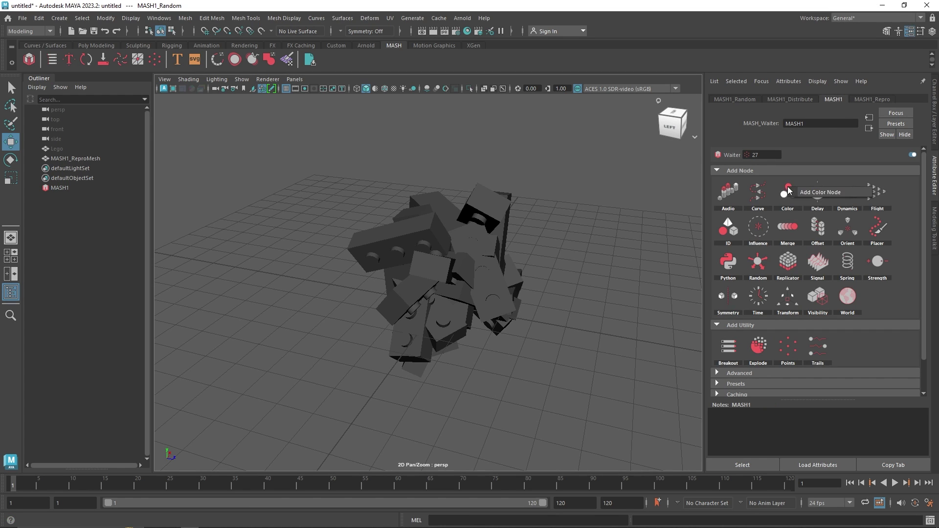
pyautogui.click(807, 192)
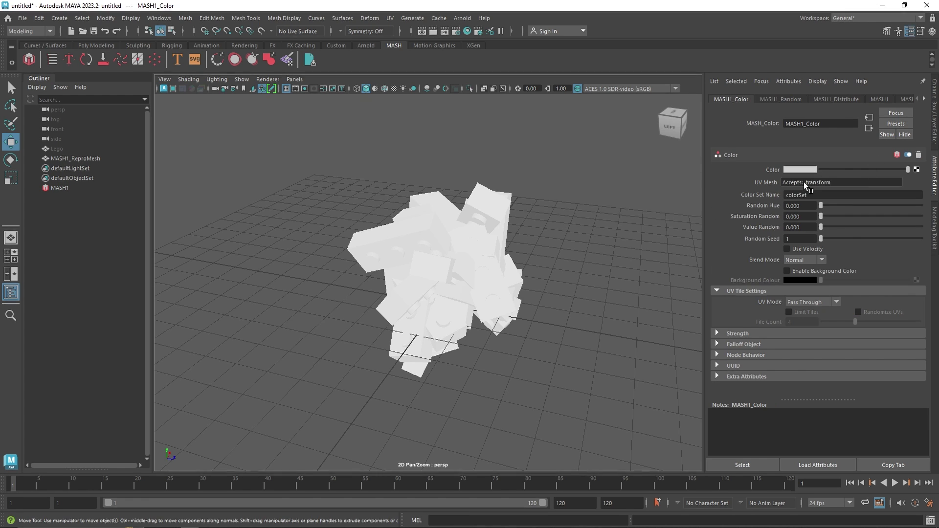
pyautogui.click(884, 216)
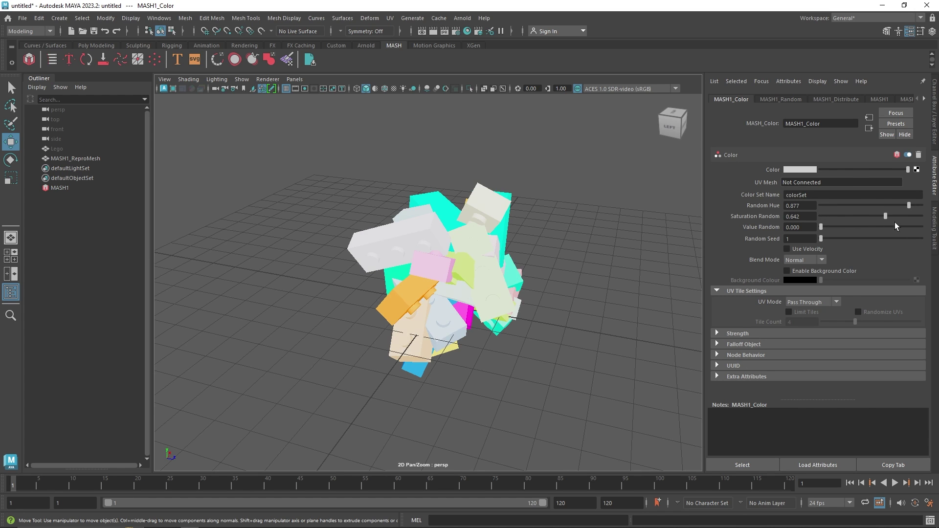
pyautogui.moveTo(887, 213); pyautogui.dragTo(897, 213)
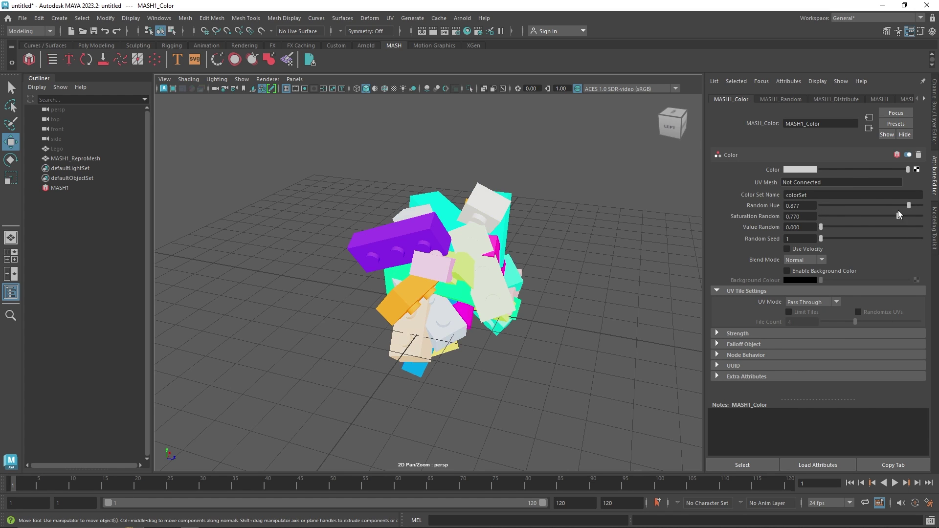
# - Select the brick cluster mesh and bring up Assign New Material
pyautogui.keyDown('alt'); pyautogui.moveTo(543, 248); pyautogui.dragTo(520, 237); pyautogui.keyUp('alt')
pyautogui.click(443, 232)
pyautogui.moveTo(451, 218); pyautogui.dragTo(449, 467, button='right')
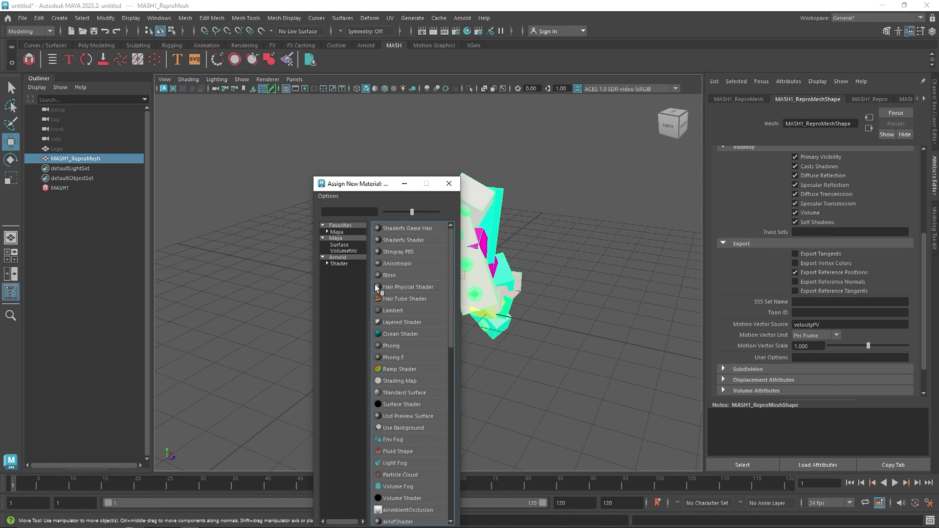
# - Assign a new Arnold Standard Surface material to the bricks, named Lego1
pyautogui.click(342, 264)
pyautogui.click(423, 392)
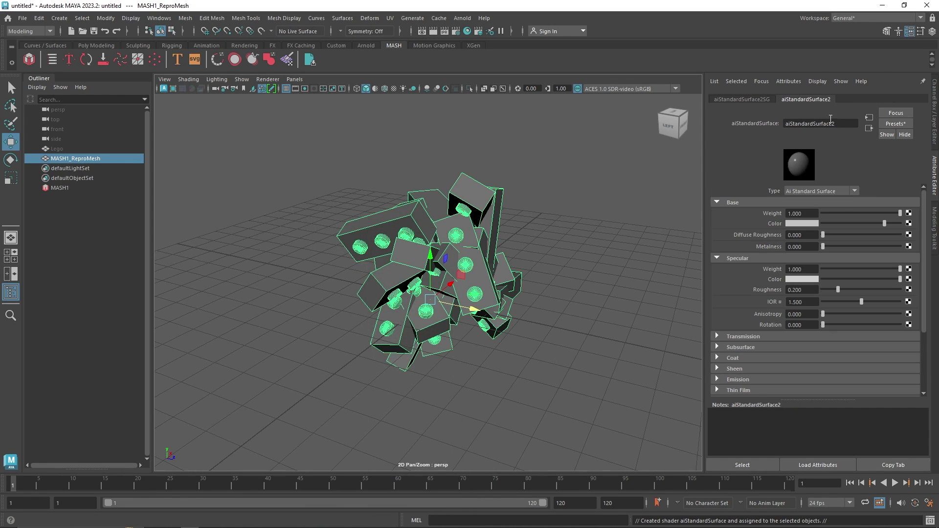
pyautogui.doubleClick(785, 125)
pyautogui.write('Lego1')
pyautogui.press('Return')
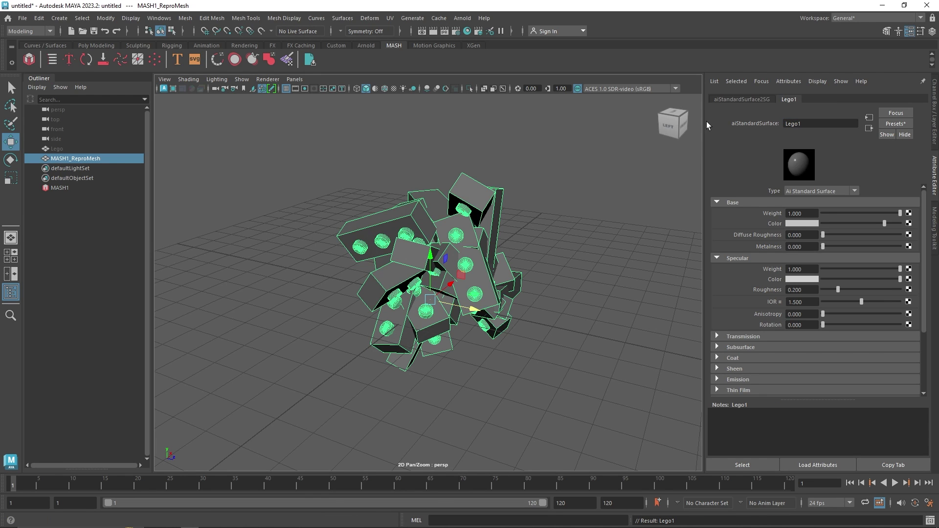
# - Drive Lego1's base colour with an aiUserDataColor node reading the colorSet attribute
pyautogui.click(908, 223)
pyautogui.click(344, 321)
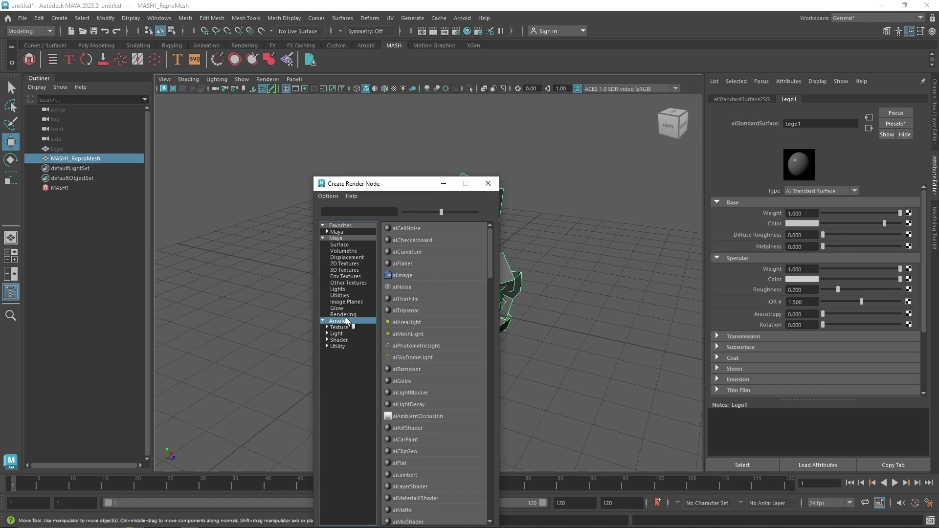
pyautogui.click(342, 212)
pyautogui.write('user')
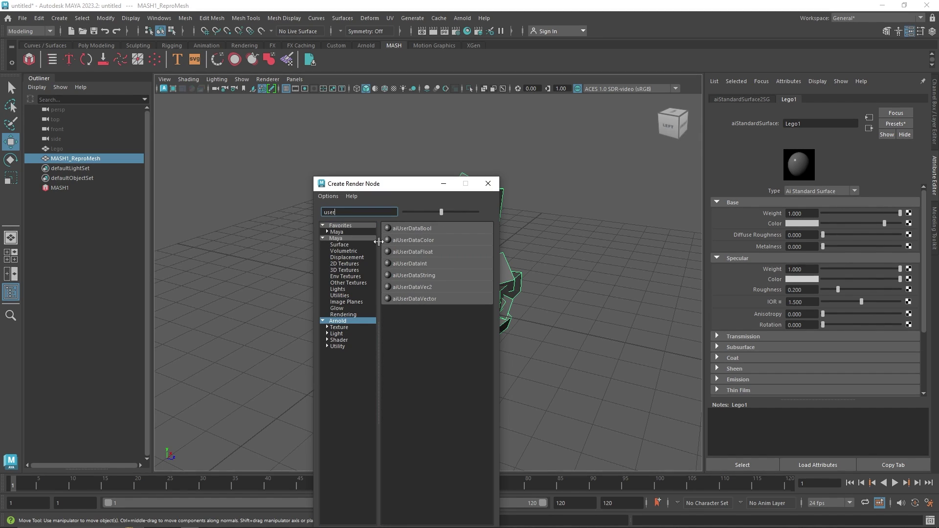
pyautogui.click(427, 240)
pyautogui.click(823, 156)
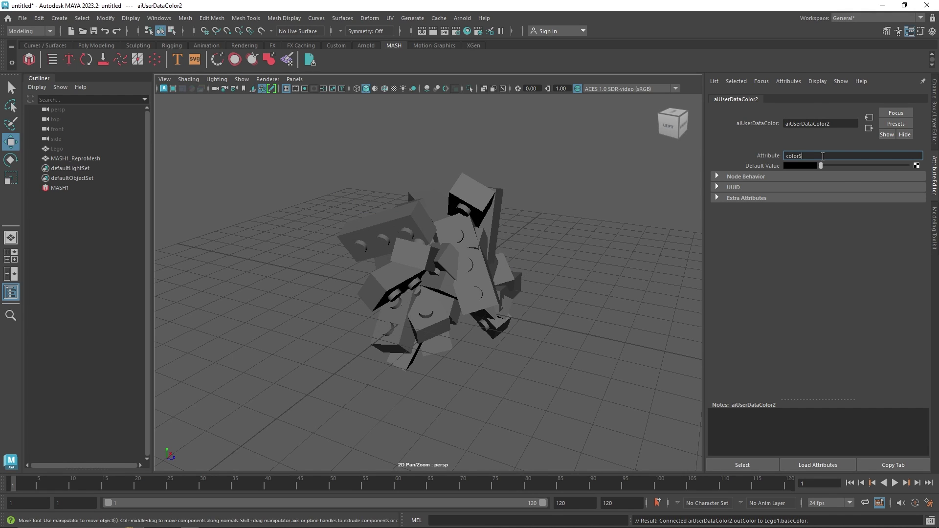
pyautogui.press('Return')
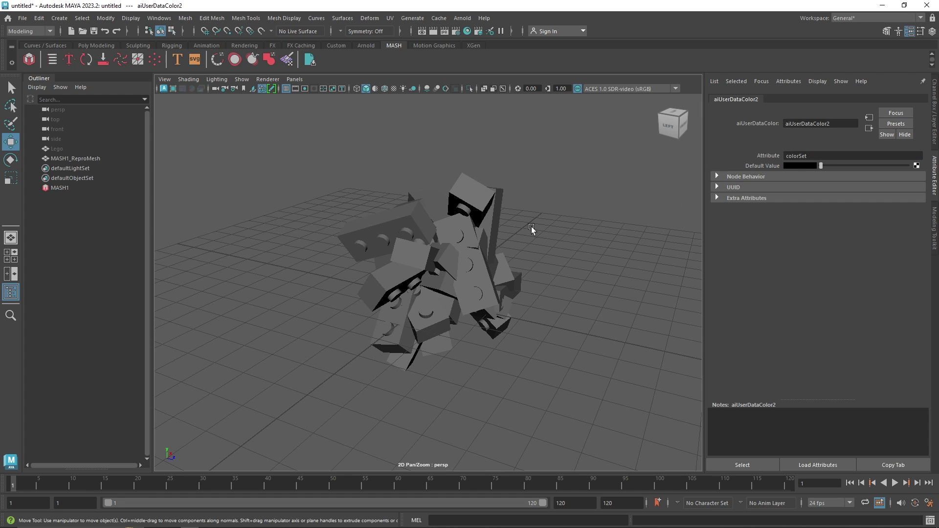
pyautogui.click(413, 268)
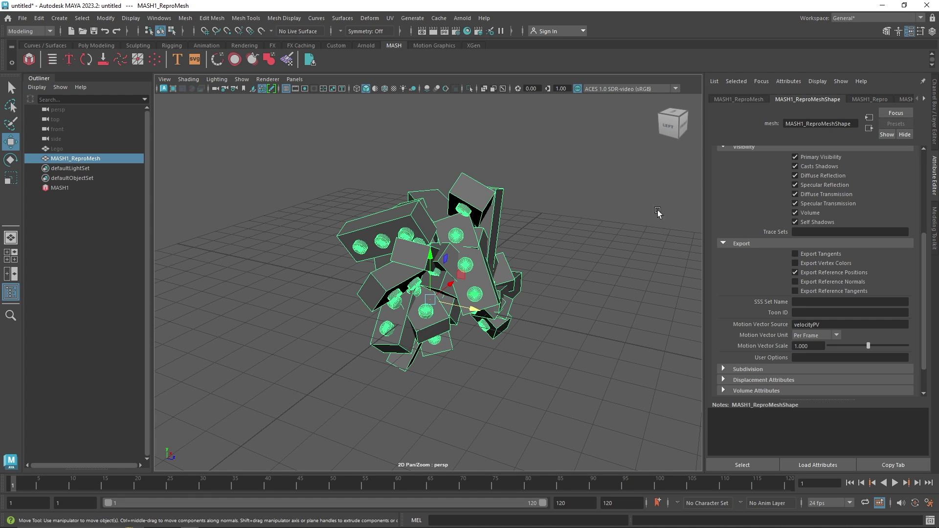
# - Enable Export Vertex Colors in the ReproMesh shape's Arnold settings
pyautogui.scroll(5, 815, 265)
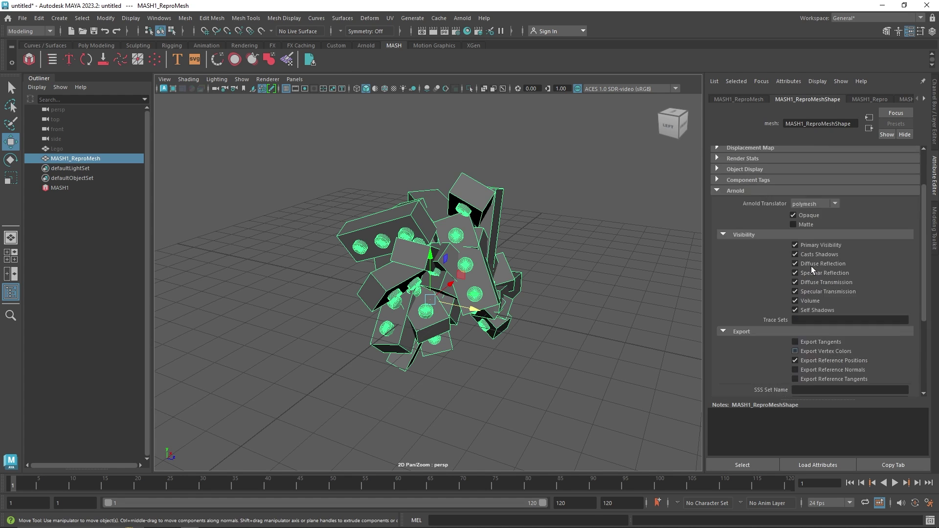
pyautogui.click(750, 216)
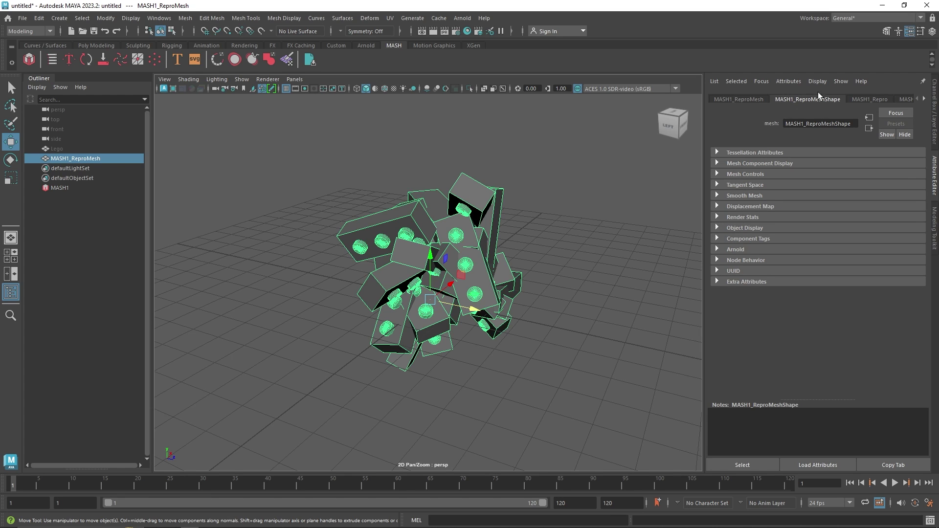
pyautogui.click(749, 249)
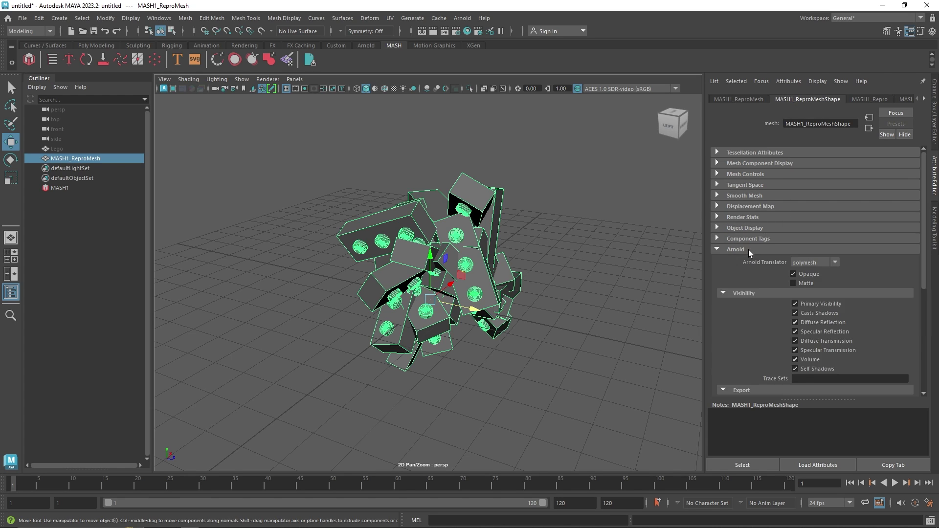
pyautogui.scroll(-3, 835, 313)
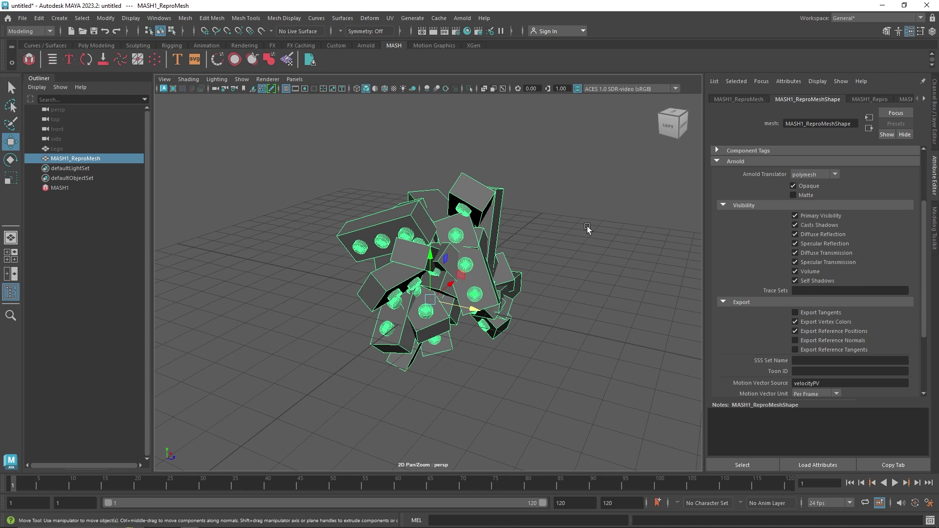
# - Select MASH1 and turn on the Repro node's UV and Color Per Vertex outputs
pyautogui.click(63, 188)
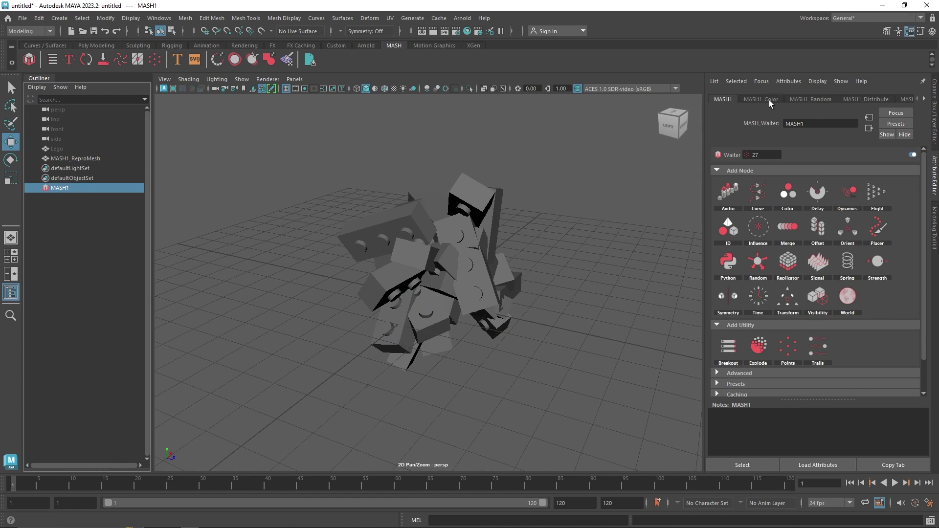
pyautogui.click(761, 99)
pyautogui.click(856, 100)
pyautogui.click(810, 100)
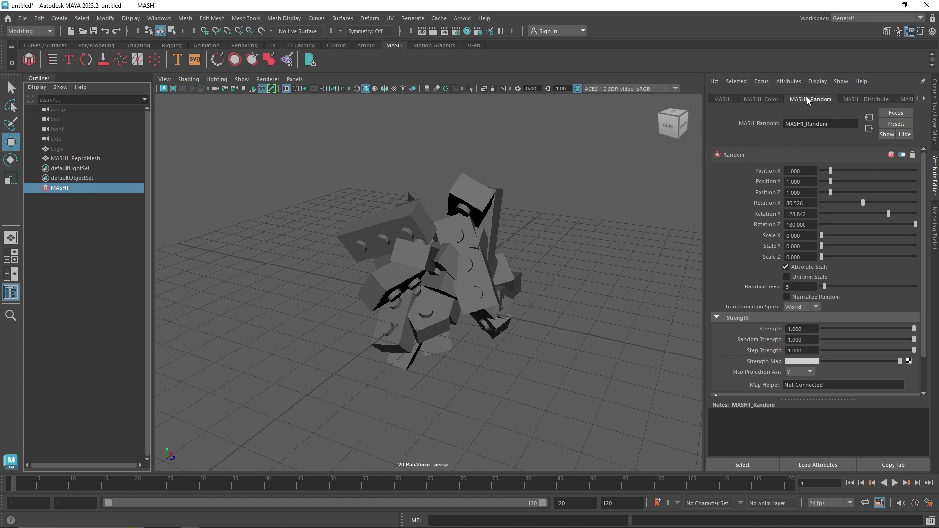
pyautogui.scroll(-2, 793, 98)
pyautogui.scroll(-3, 856, 187)
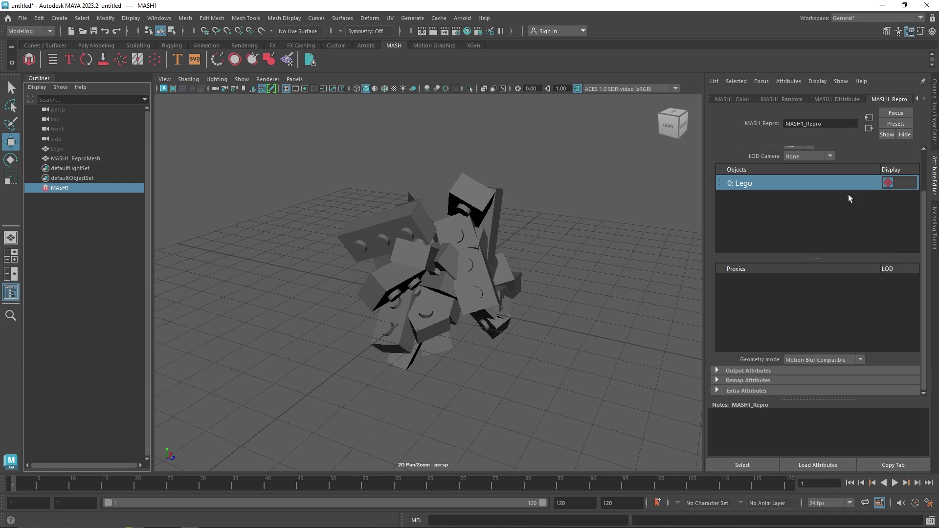
pyautogui.click(775, 371)
pyautogui.scroll(-1, 775, 372)
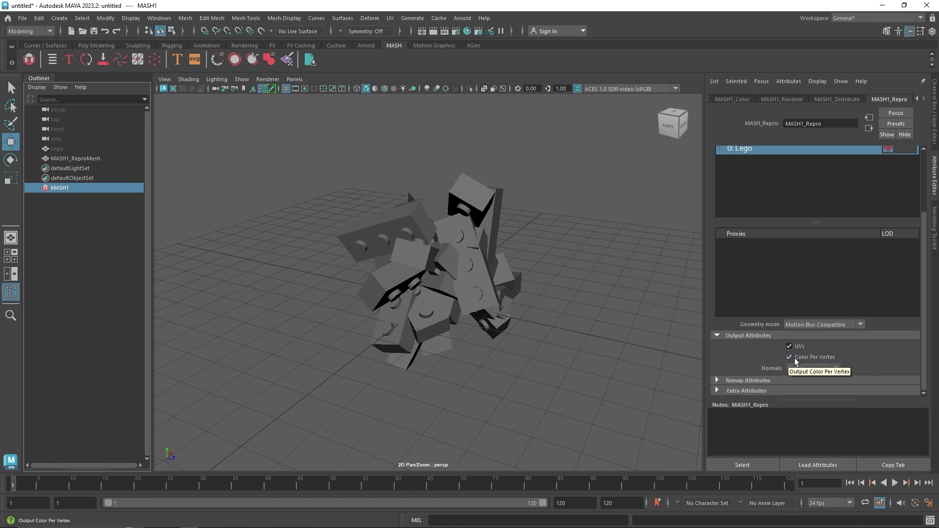
pyautogui.click(747, 101)
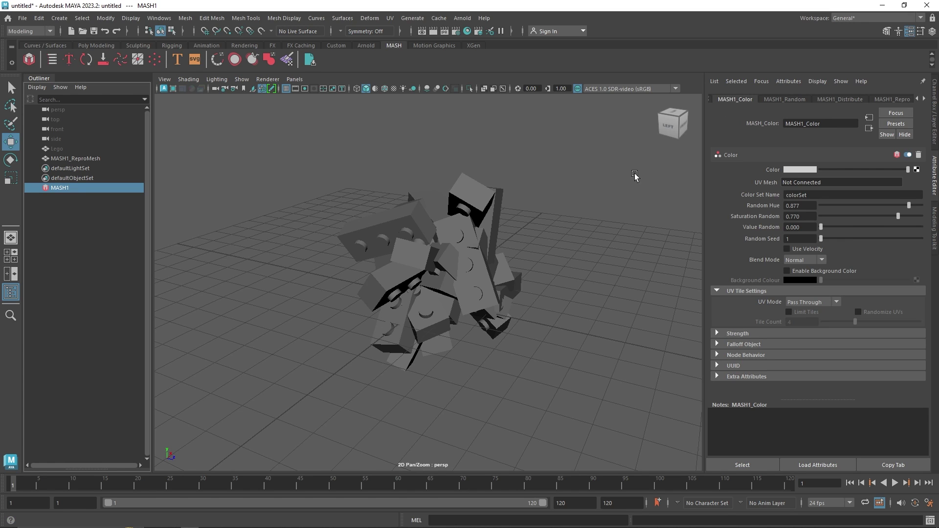
# - Add an Arnold Physical Sky light and preview the bricks in Arnold RenderView
pyautogui.click(372, 46)
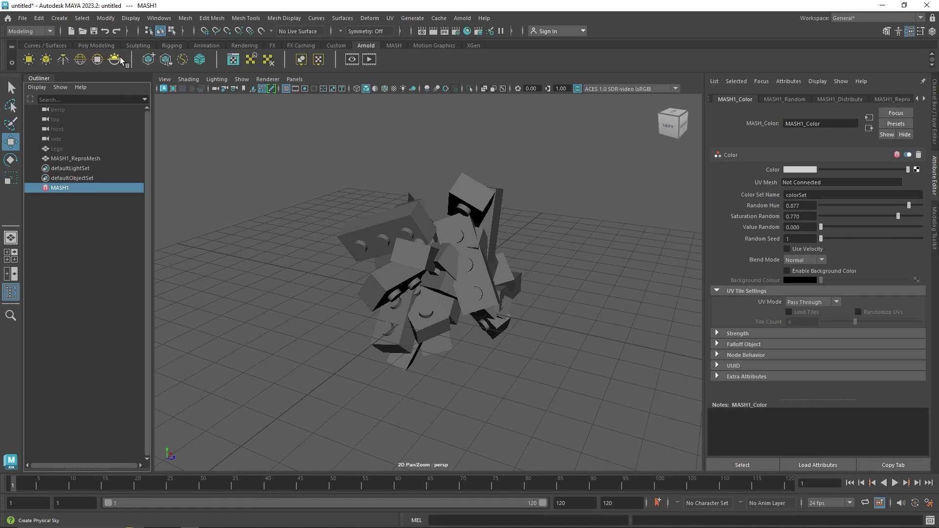
pyautogui.click(116, 59)
pyautogui.click(365, 60)
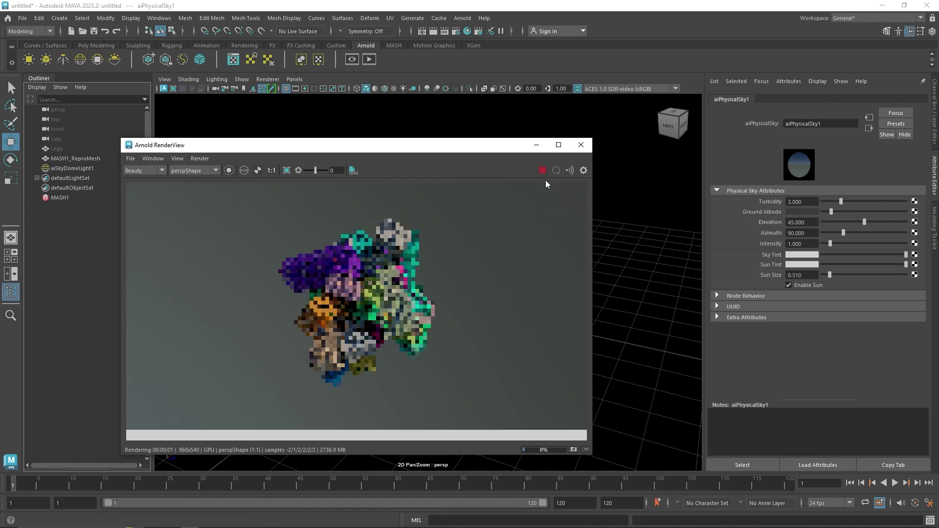
pyautogui.keyDown('alt'); pyautogui.moveTo(618, 216); pyautogui.dragTo(644, 239); pyautogui.keyUp('alt')
pyautogui.click(542, 170)
# - Re-render with MASH Color hue 0.882, saturation 0.765 and random seed 40
pyautogui.click(59, 197)
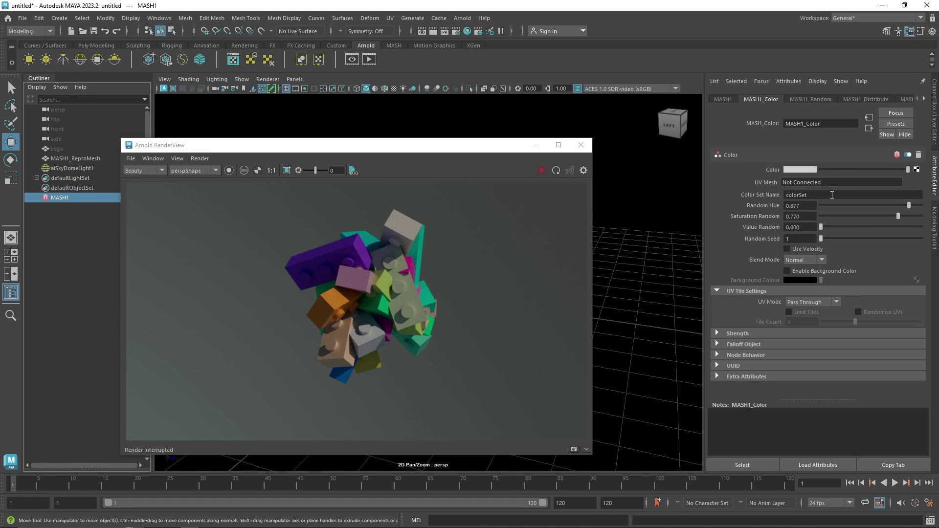
pyautogui.click(542, 170)
pyautogui.moveTo(884, 207)
pyautogui.mouseDown()
pyautogui.moveTo(862, 210)
pyautogui.moveTo(908, 210)
pyautogui.moveTo(875, 217)
pyautogui.moveTo(887, 218)
pyautogui.mouseUp()
pyautogui.moveTo(822, 239); pyautogui.dragTo(898, 216)
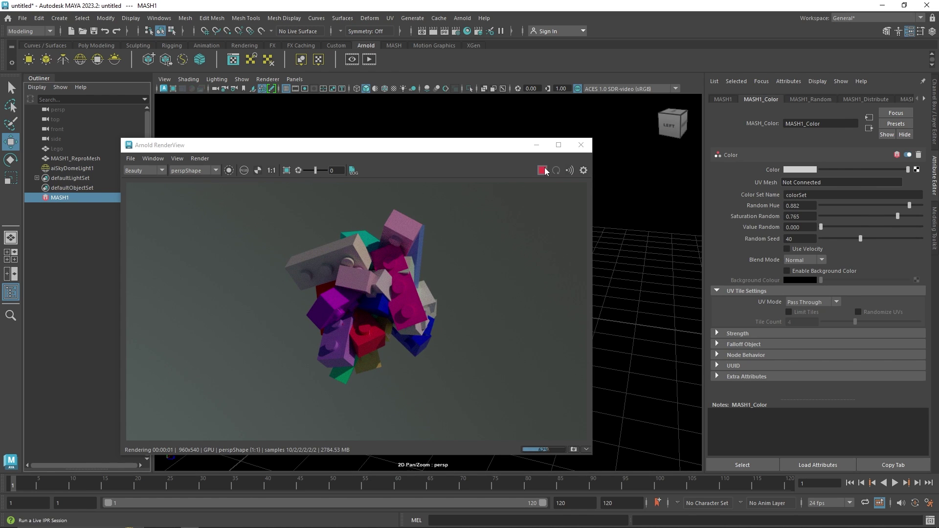
pyautogui.click(581, 144)
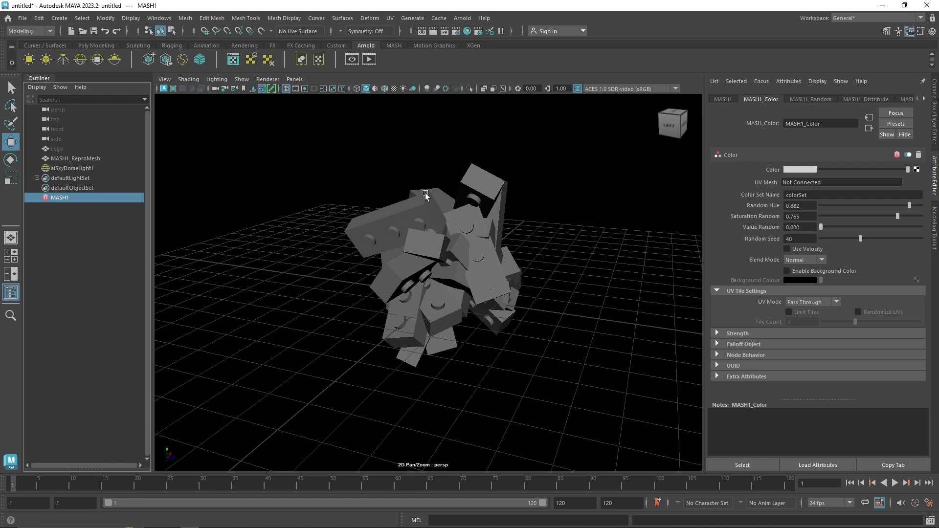
# - Delete aiSkyDomeLight1 and expand the Lego1 material's Transmission section
pyautogui.click(358, 179)
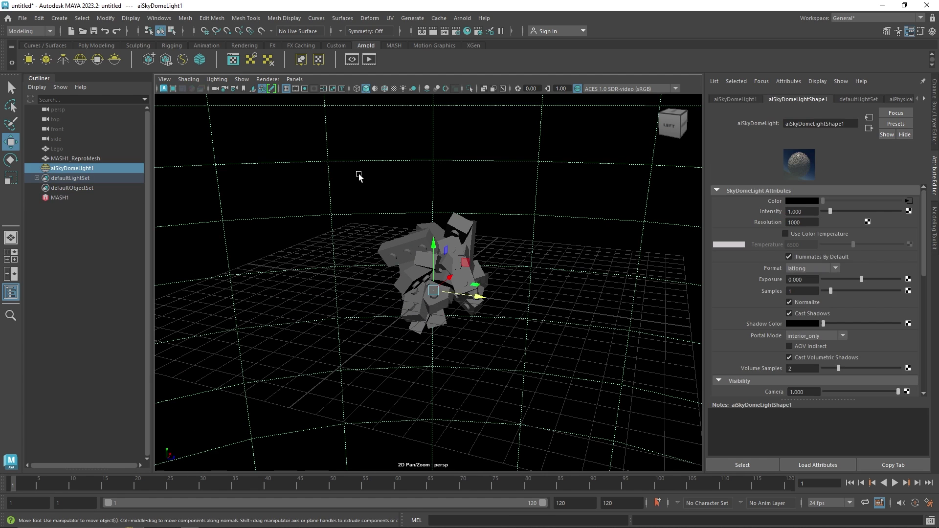
pyautogui.press('Delete')
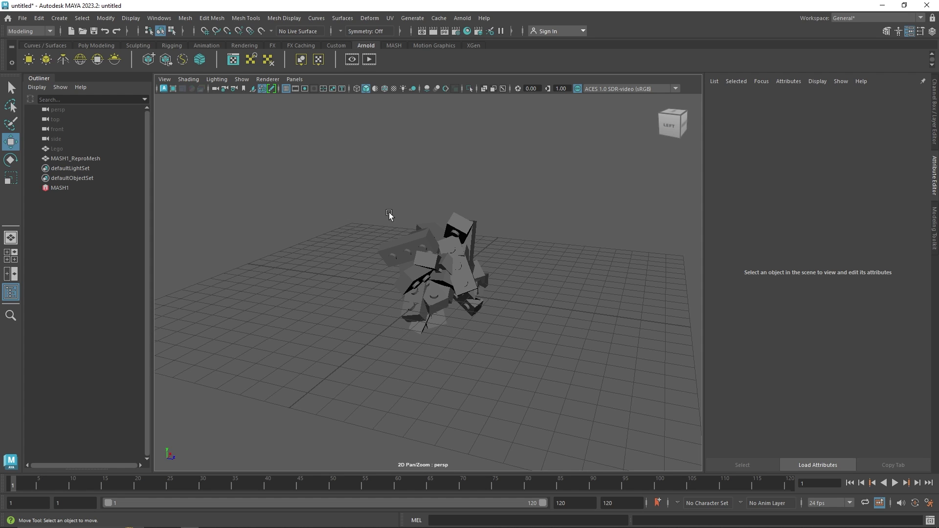
pyautogui.moveTo(397, 218); pyautogui.dragTo(439, 257)
pyautogui.moveTo(452, 241); pyautogui.dragTo(459, 477, button='right')
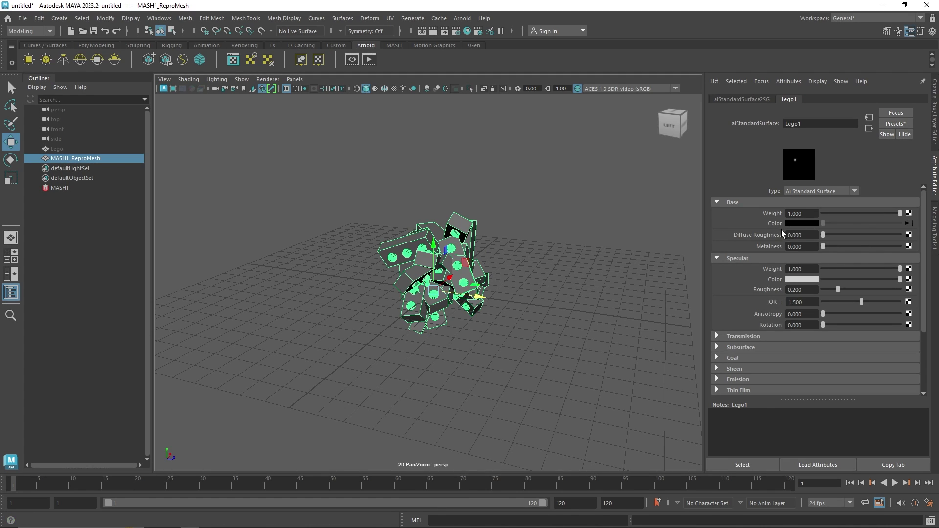
pyautogui.click(743, 336)
pyautogui.scroll(-2, 827, 339)
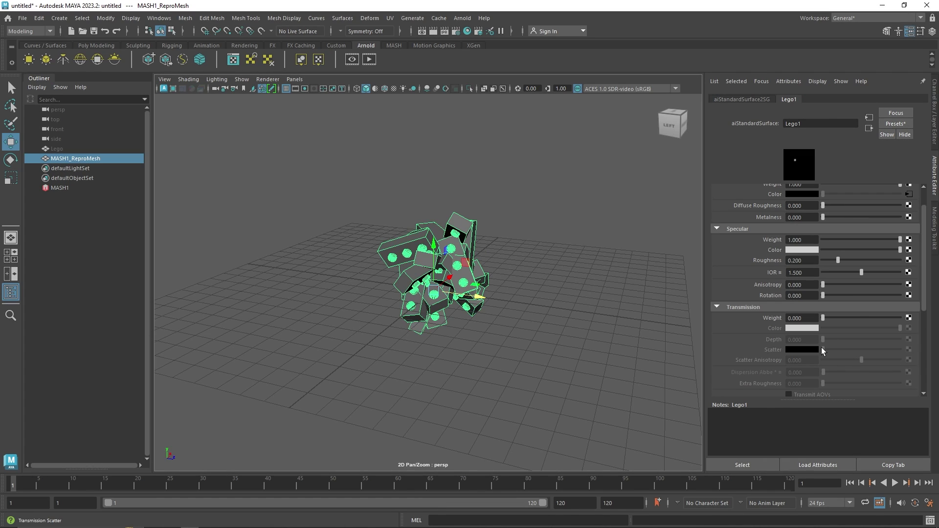